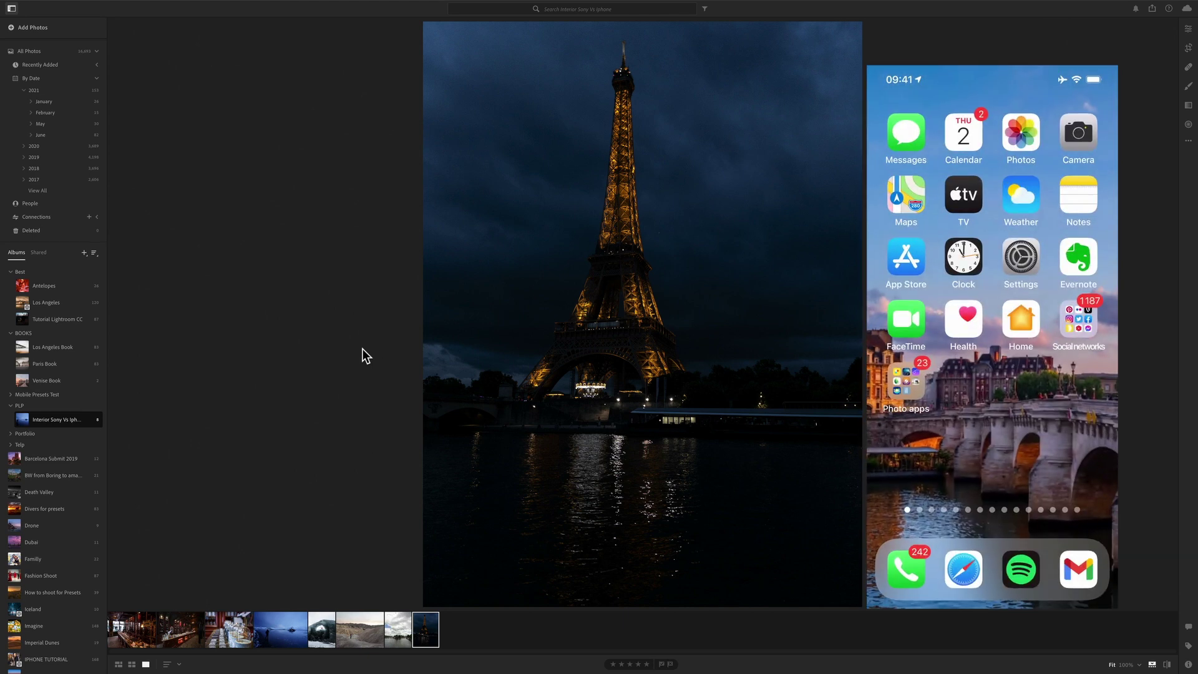
Hide the library sidebar, leaving only the Eiffel Tower night photo in view
left_click(11, 8)
Browse the June 2021 photos and add the glass-roof interior photo to the target album
left_click(12, 8)
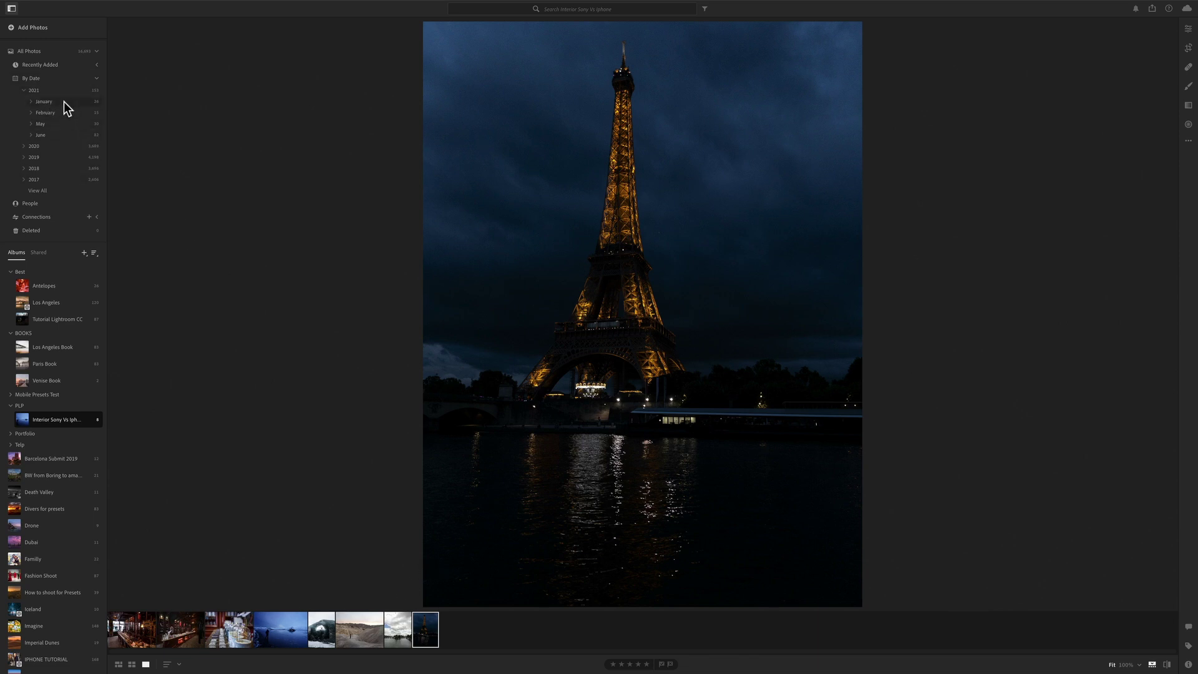
left_click(67, 134)
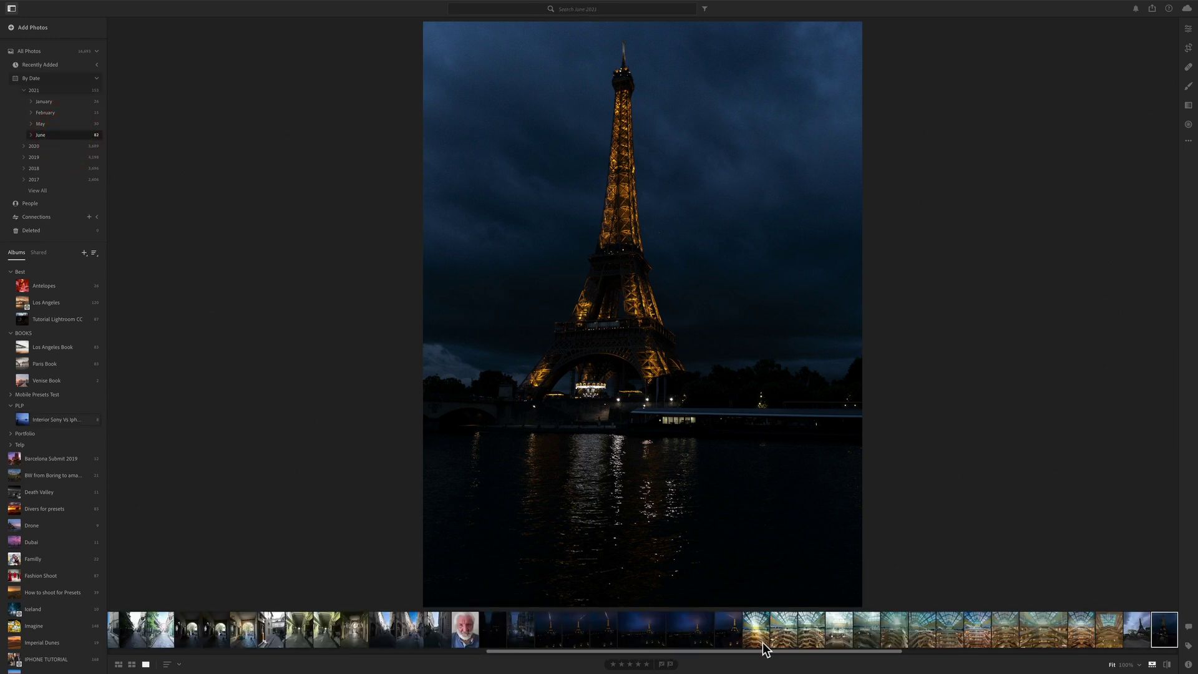
left_click(780, 632)
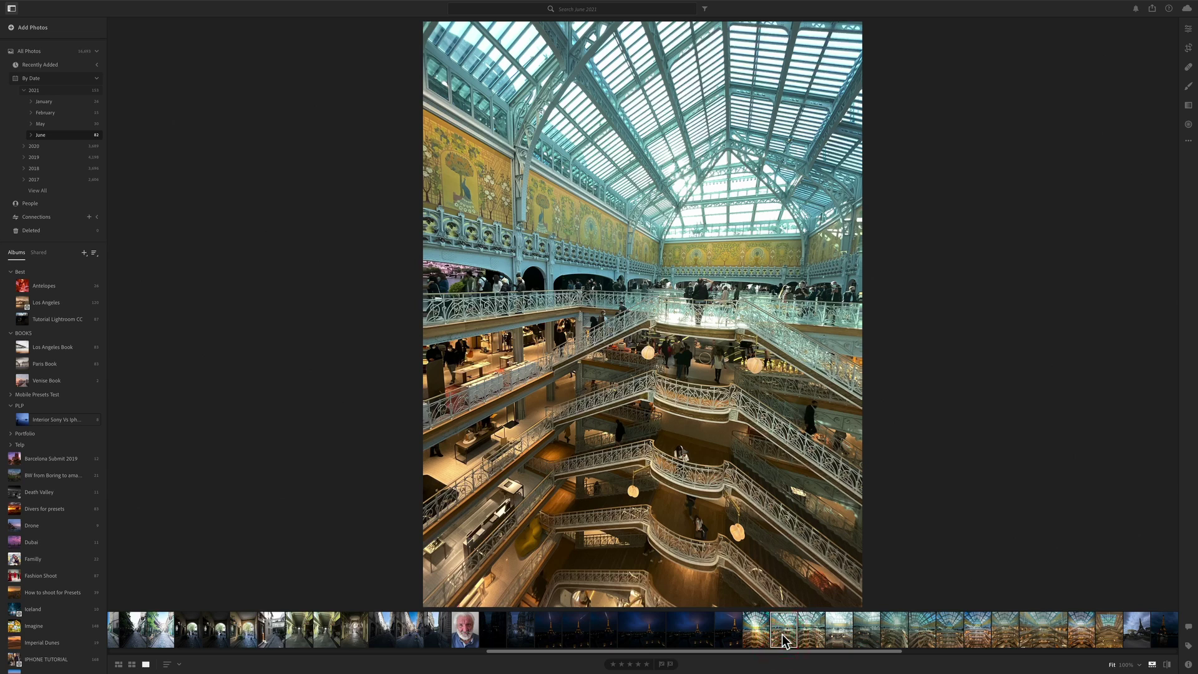
right_click(785, 633)
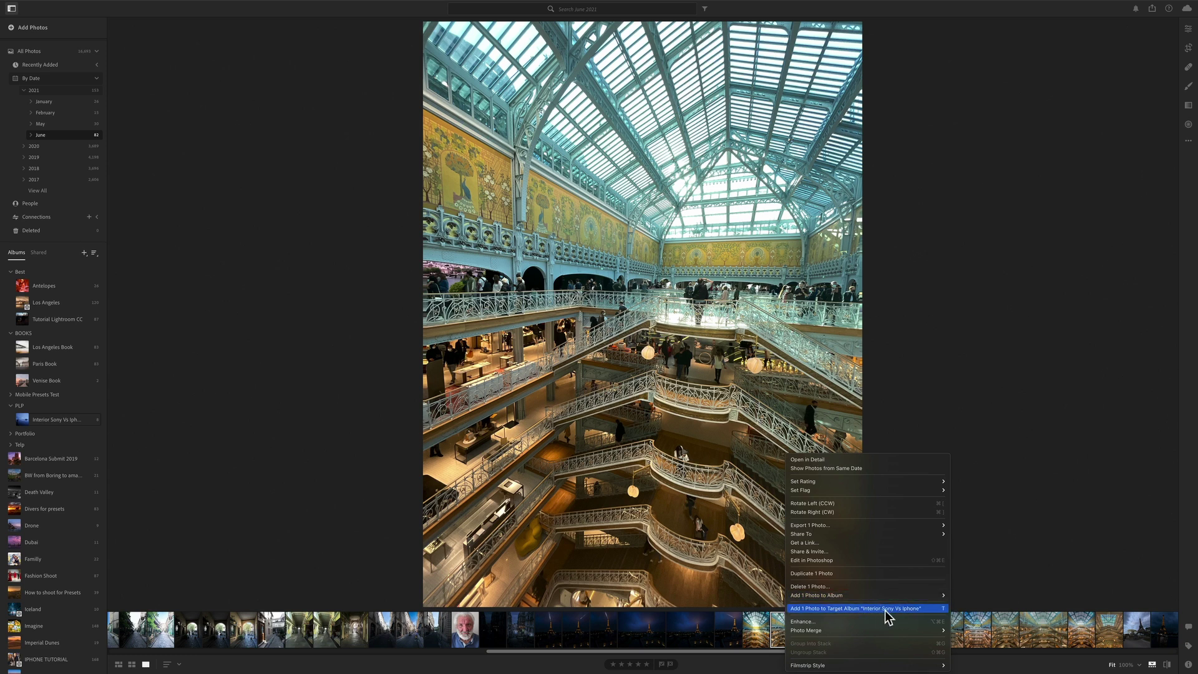
left_click(779, 638)
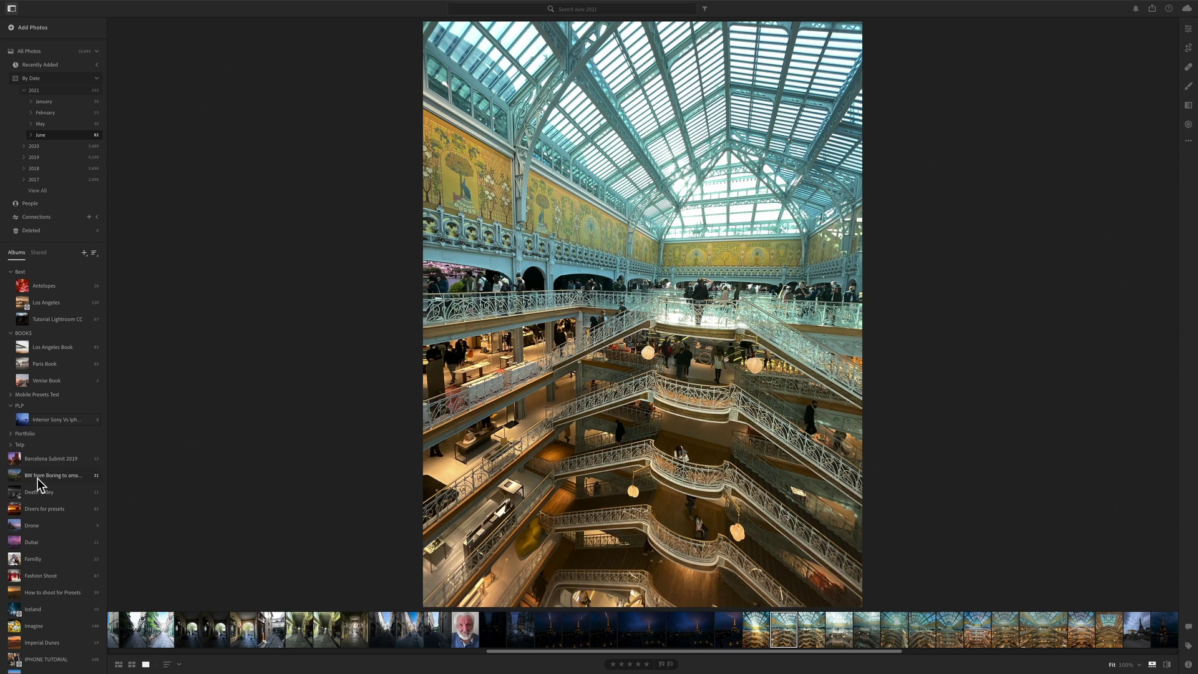
Check the Interior Sony Vs Iphone album, then return to June 2021 to view the Paris alley photo
left_click(56, 420)
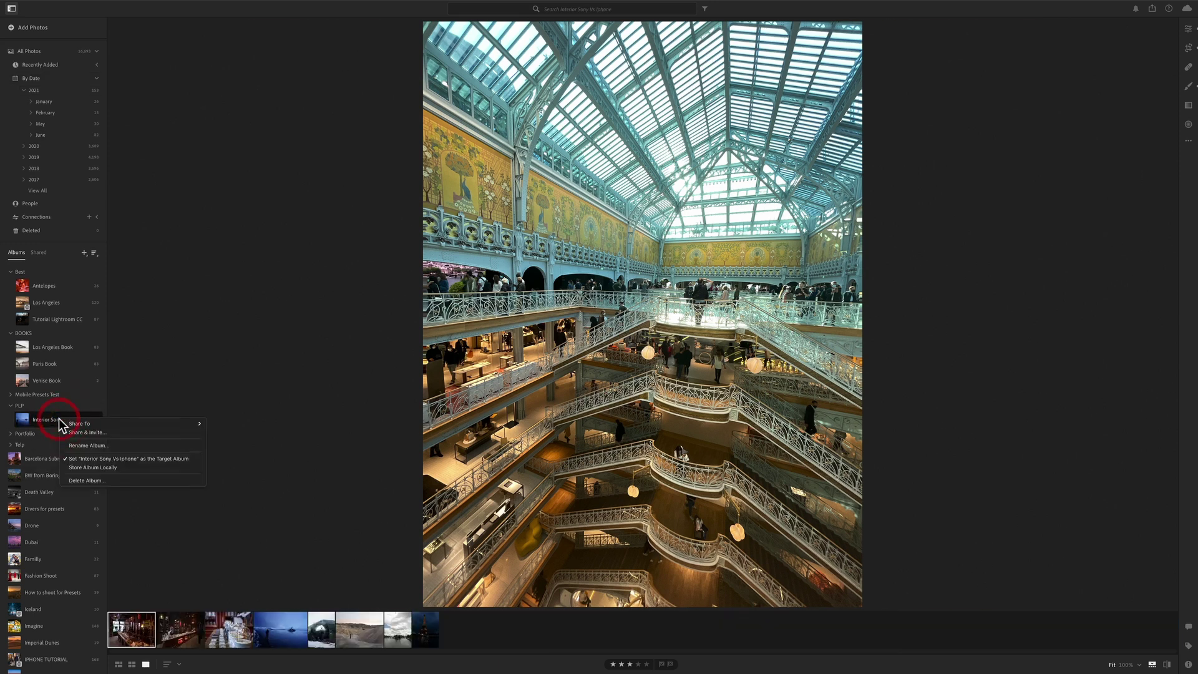
right_click(59, 417)
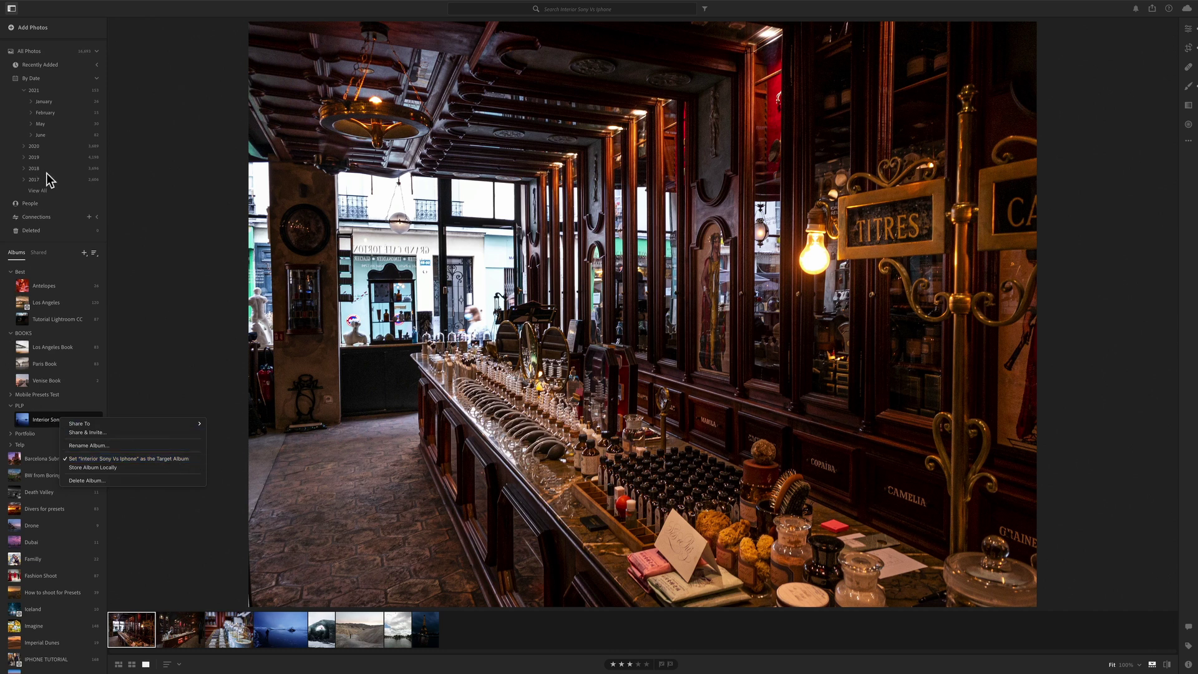
left_click(60, 133)
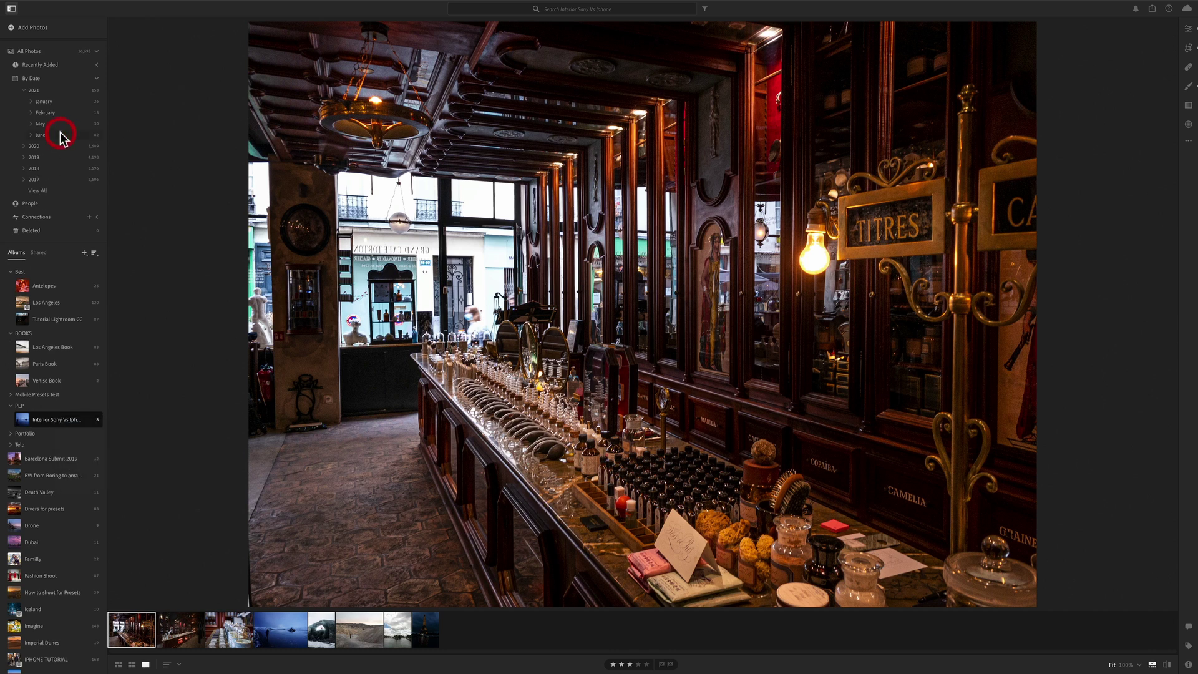
left_click(57, 135)
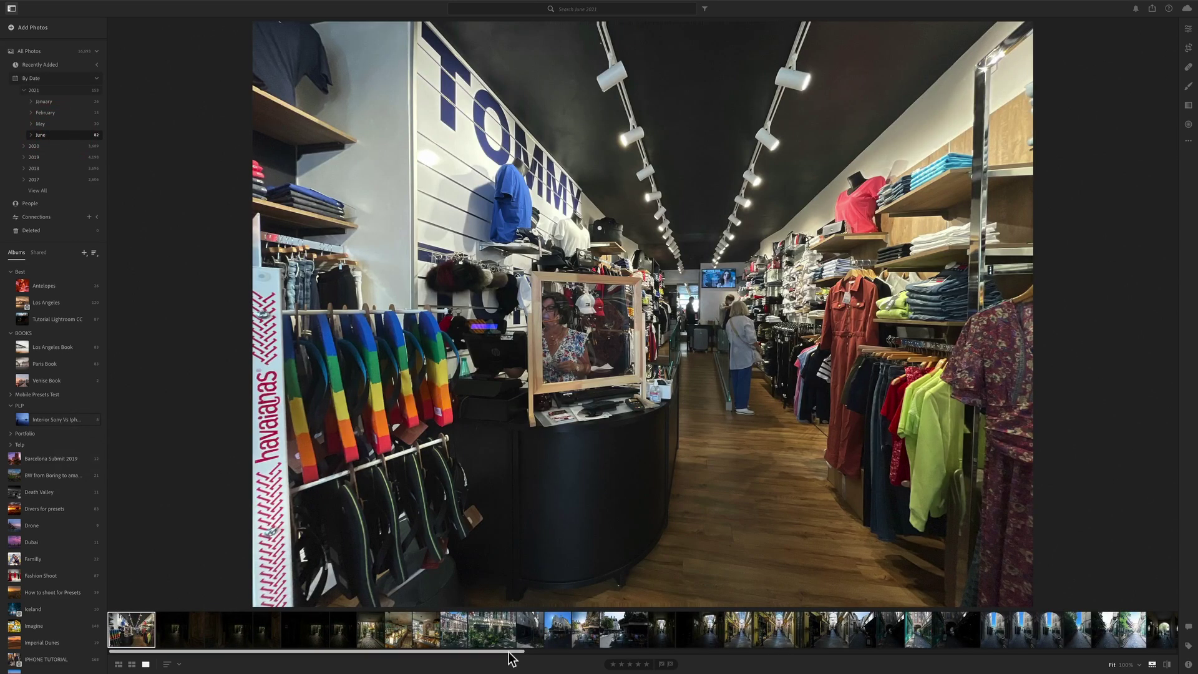
scroll(611, 636, "down", 10)
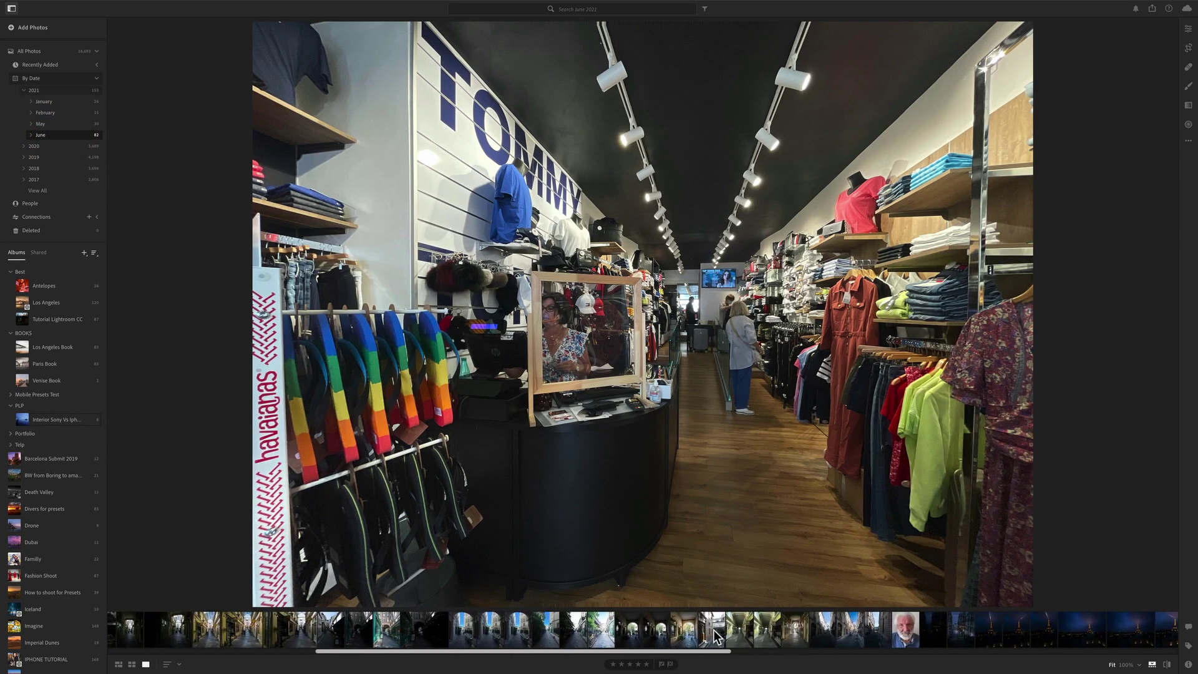
left_click(497, 631)
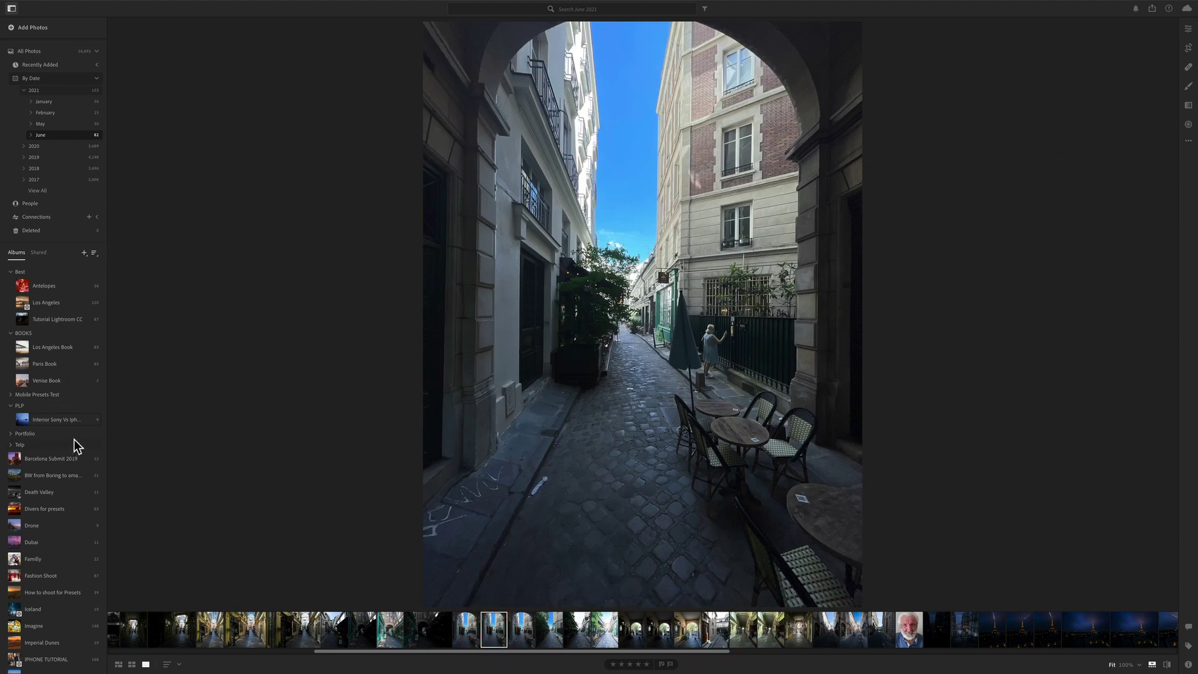
Open the album's Eiffel Tower night photo with its editing adjustments showing
left_click(80, 419)
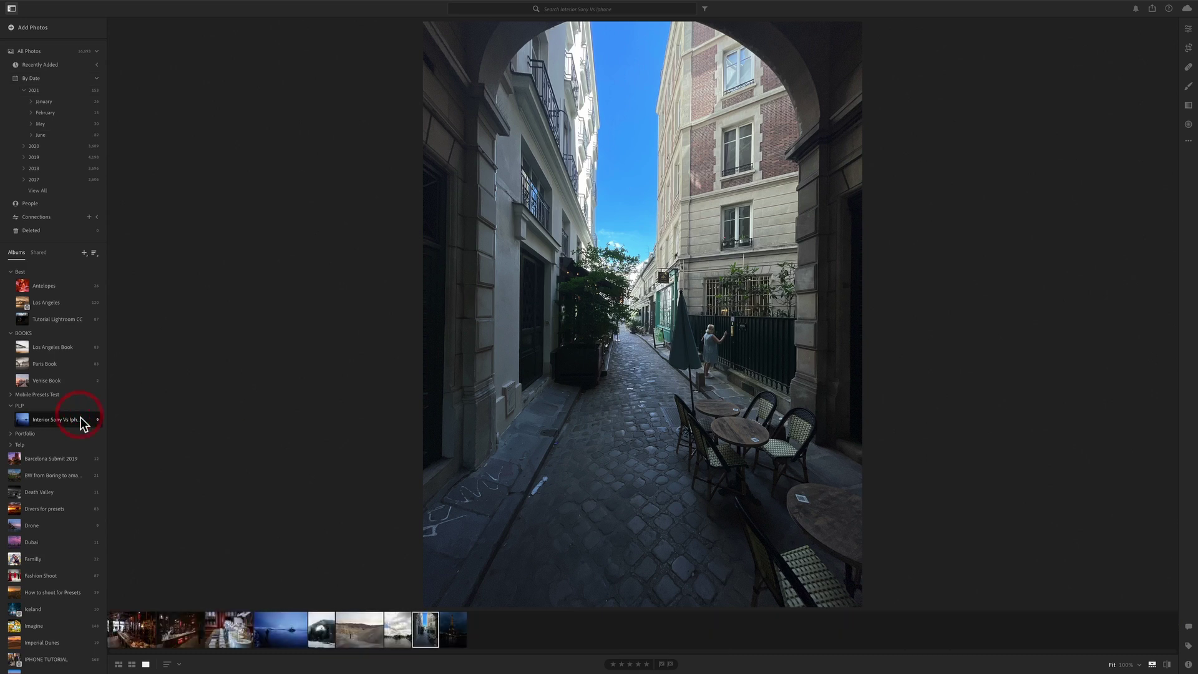
left_click(452, 632)
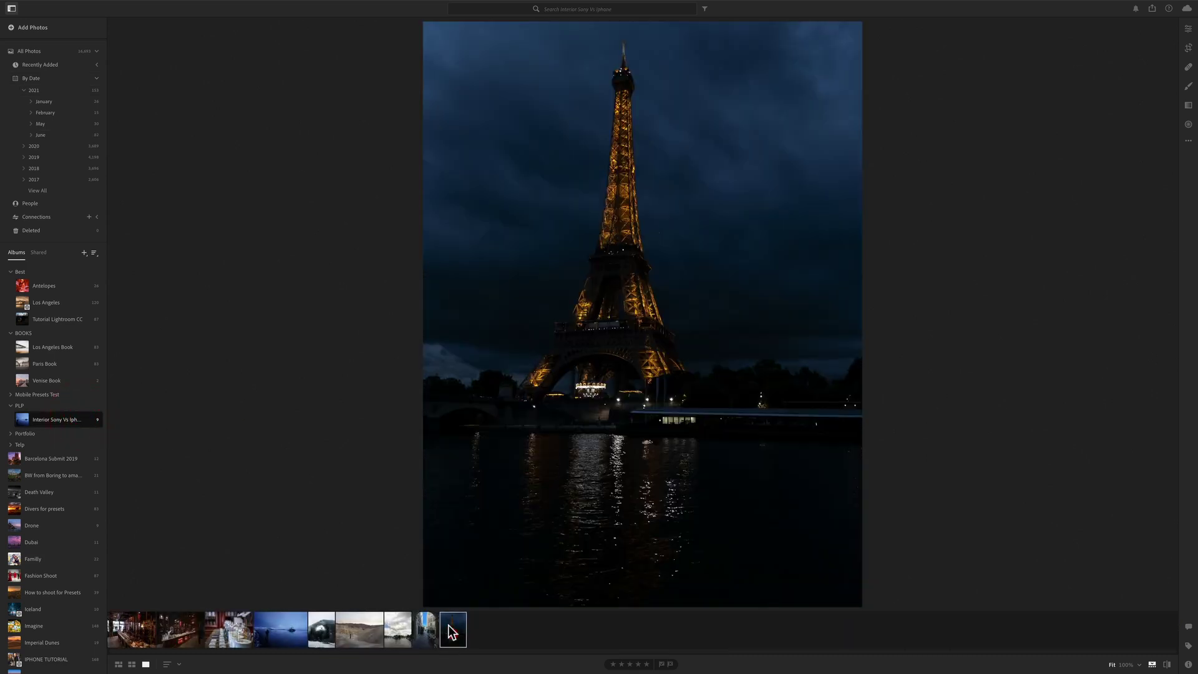
left_click(1189, 29)
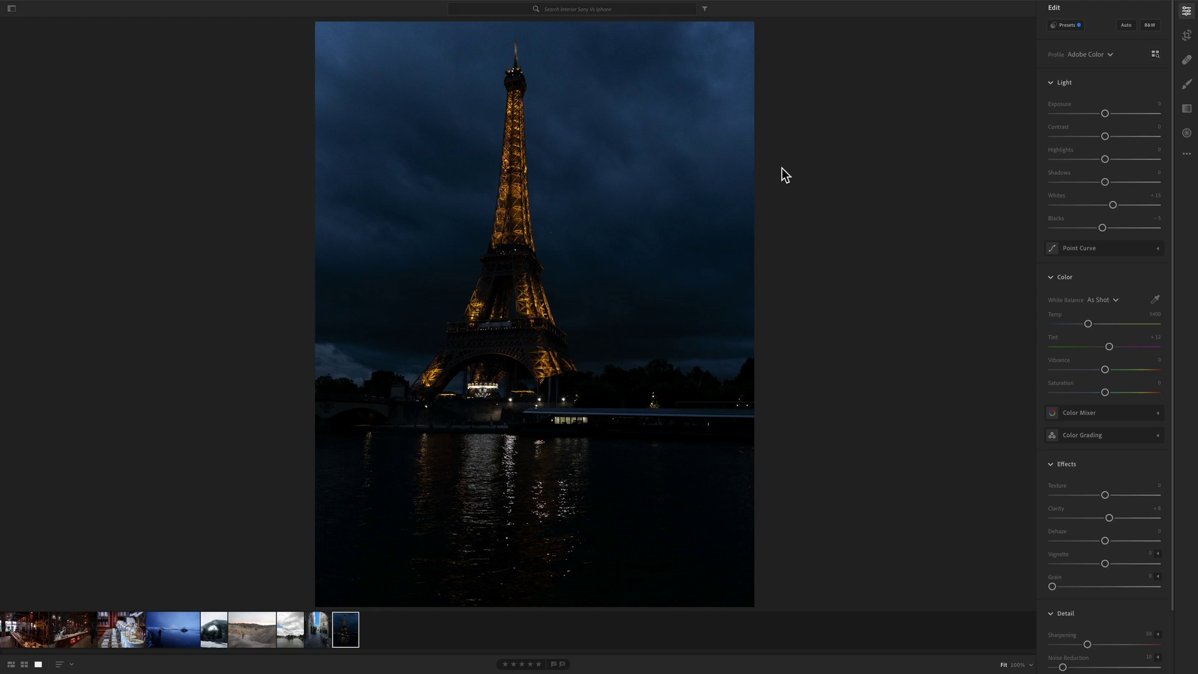
Review the Eiffel Tower photo's camera info, then hide it and return to the edit adjustments
key("i")
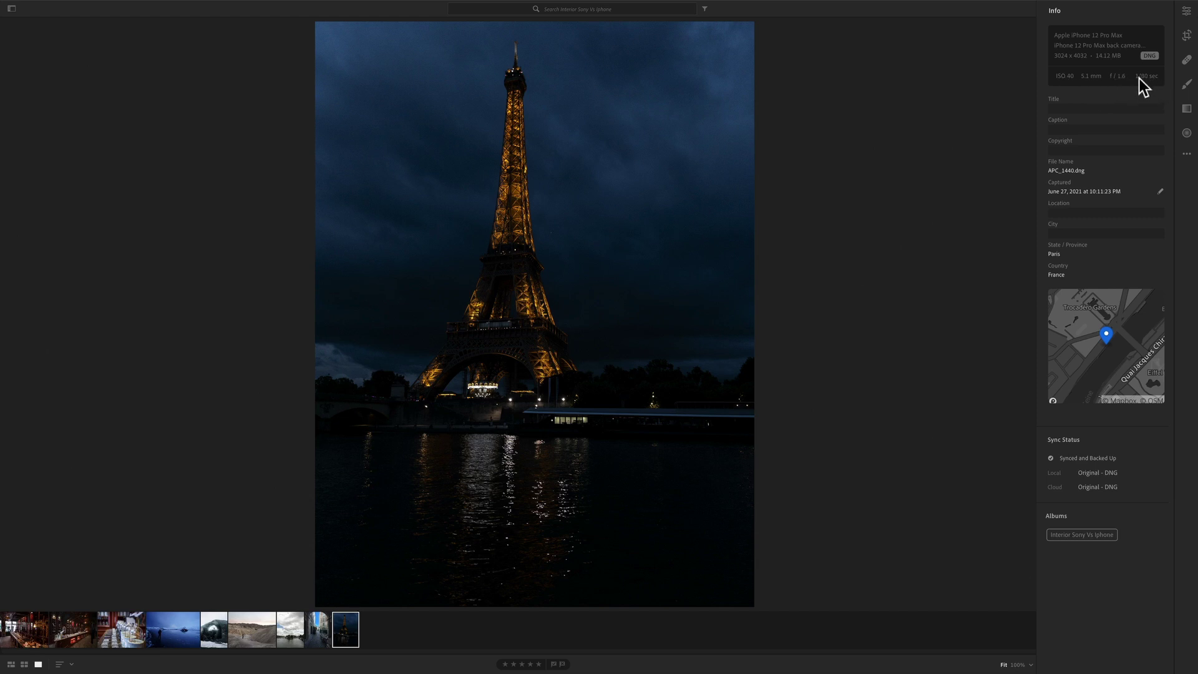
key("i")
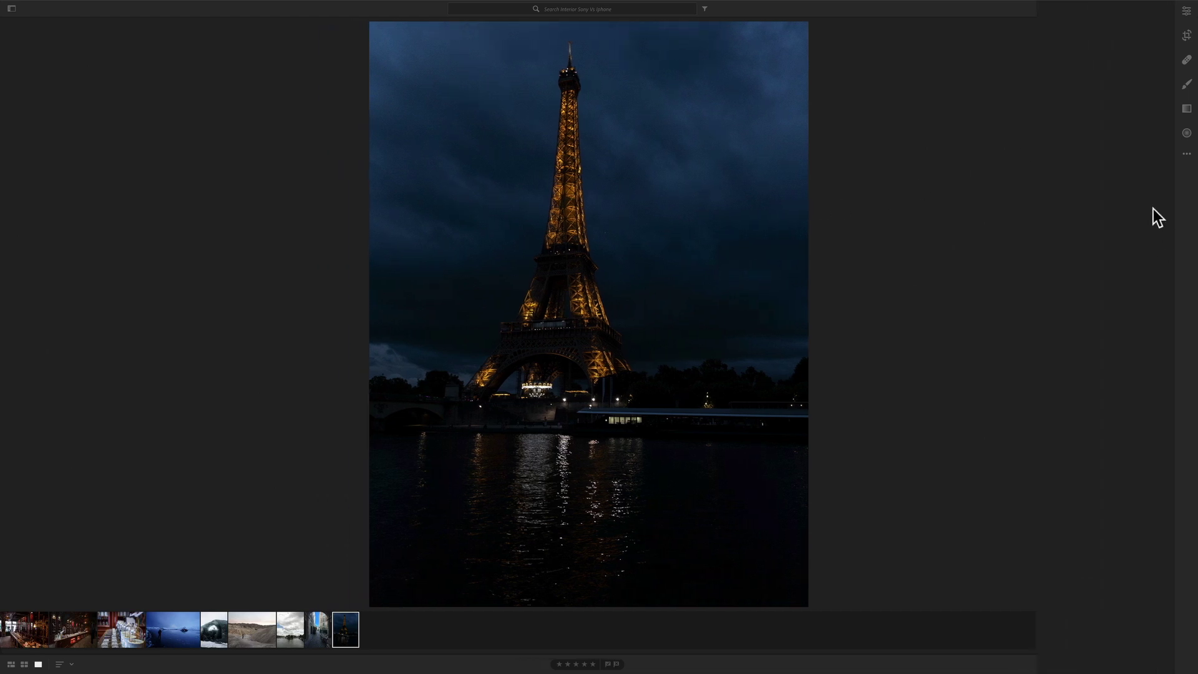
left_click(1185, 12)
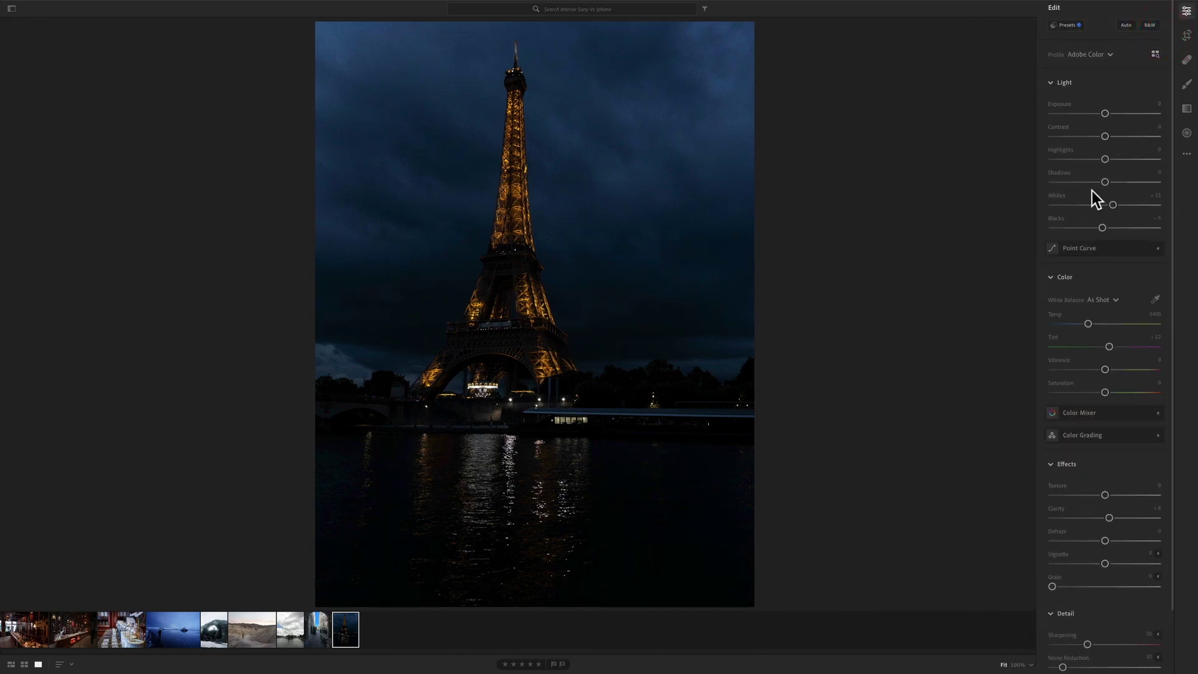
Set Highlights -35, Shadows +51, Whites +40, Blacks -13, and raise Exposure to brighten the sky
left_click_drag(1112, 205, 1052, 158)
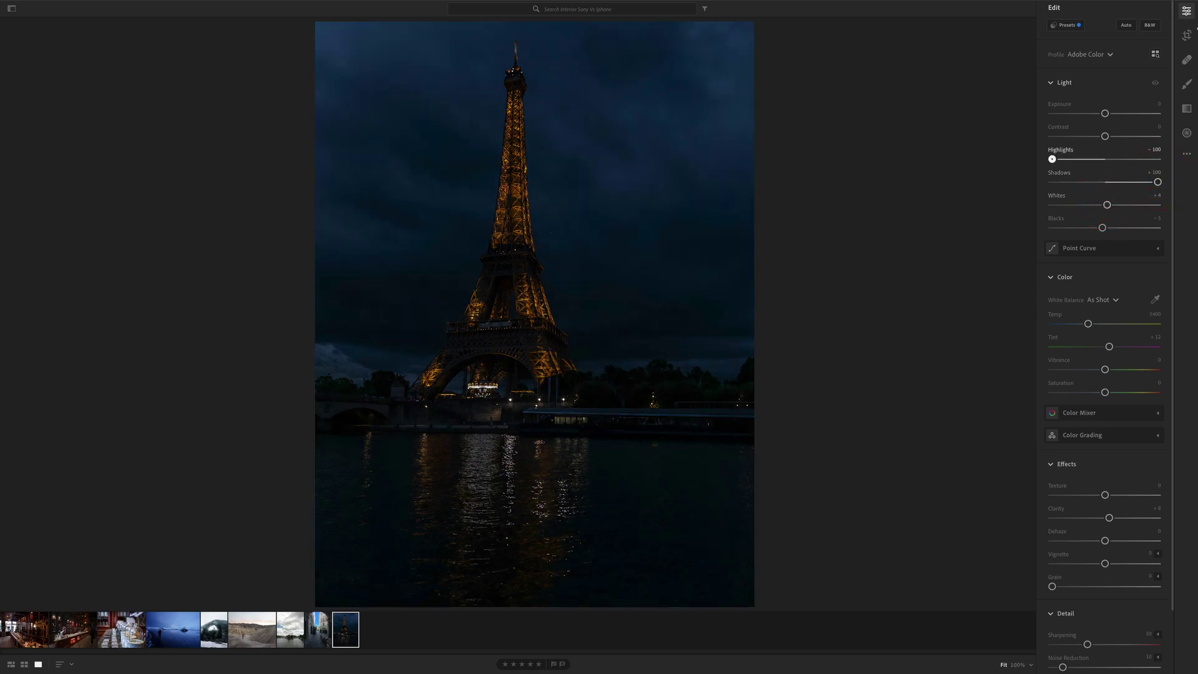
left_click_drag(1052, 159, 1103, 164)
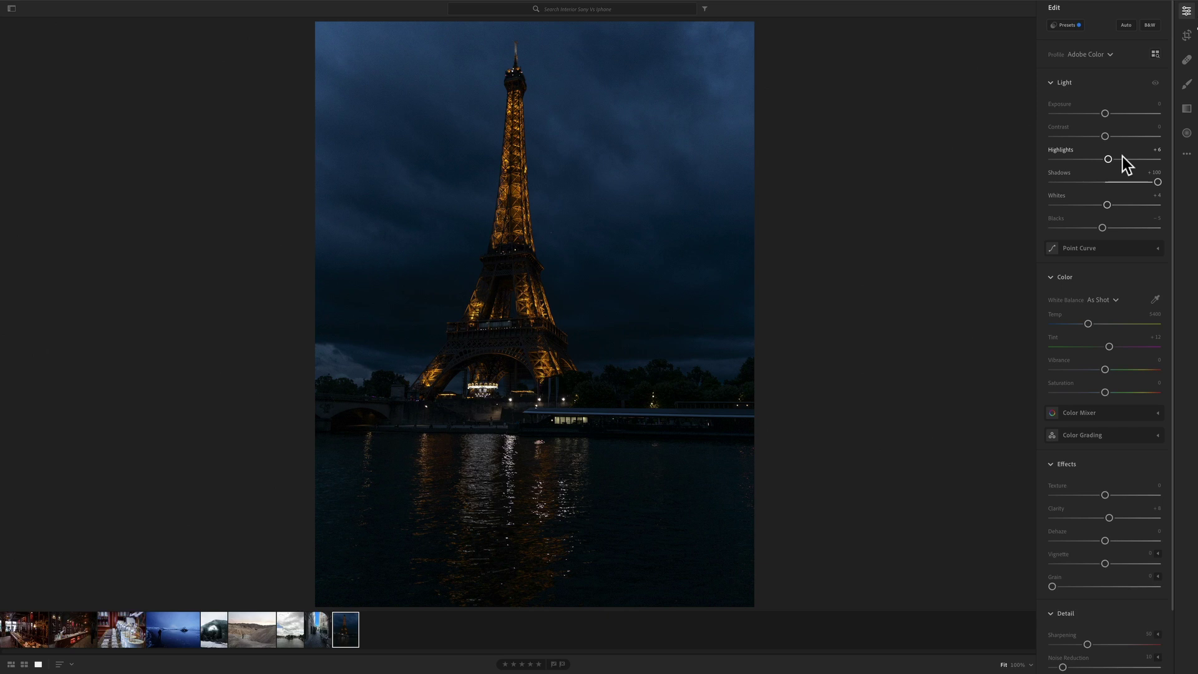
left_click_drag(1131, 179, 1087, 163)
left_click(1086, 161)
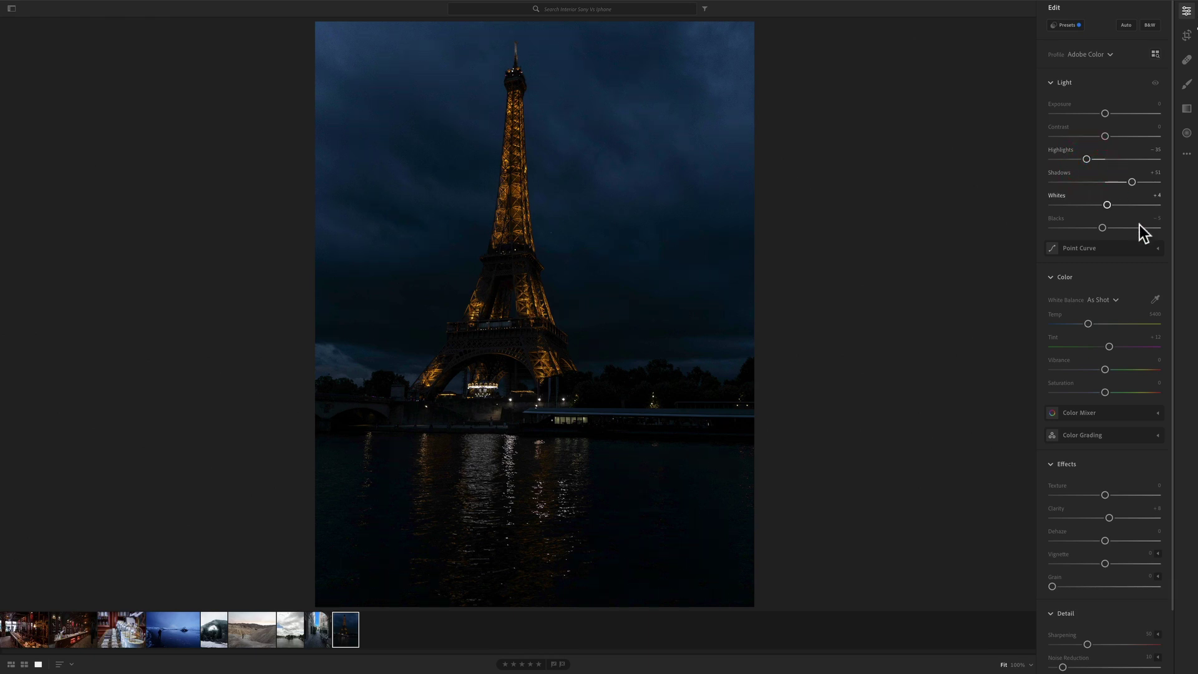
left_click_drag(1102, 228, 1127, 207)
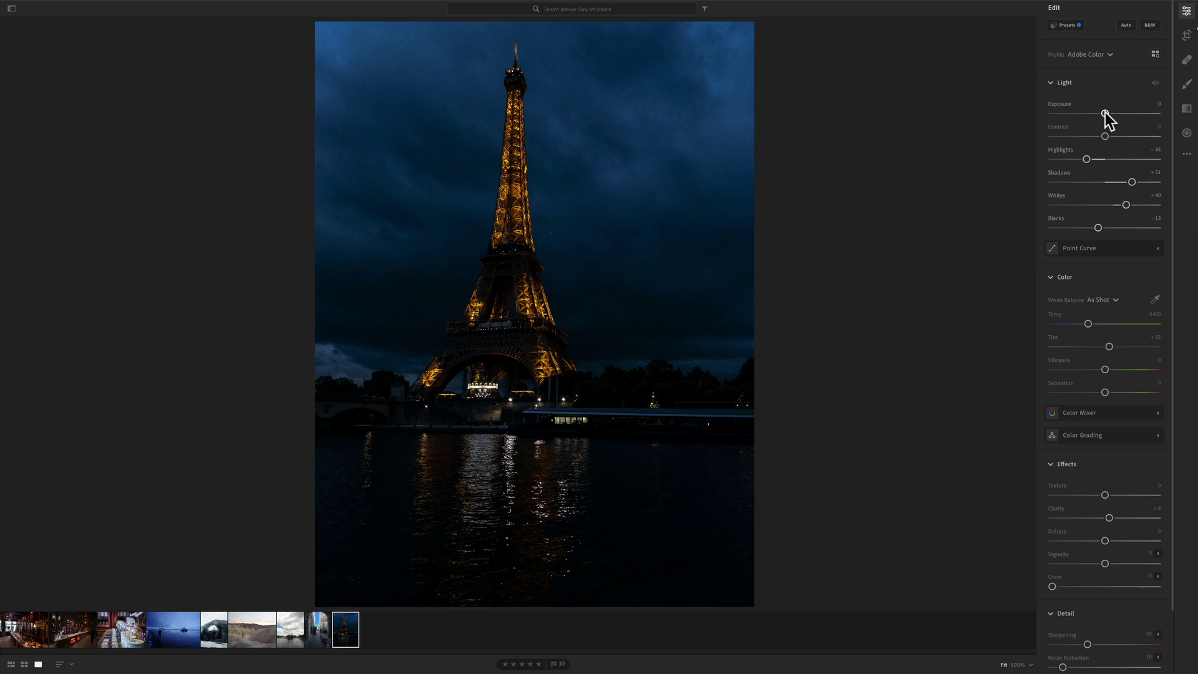
left_click_drag(1106, 113, 1112, 113)
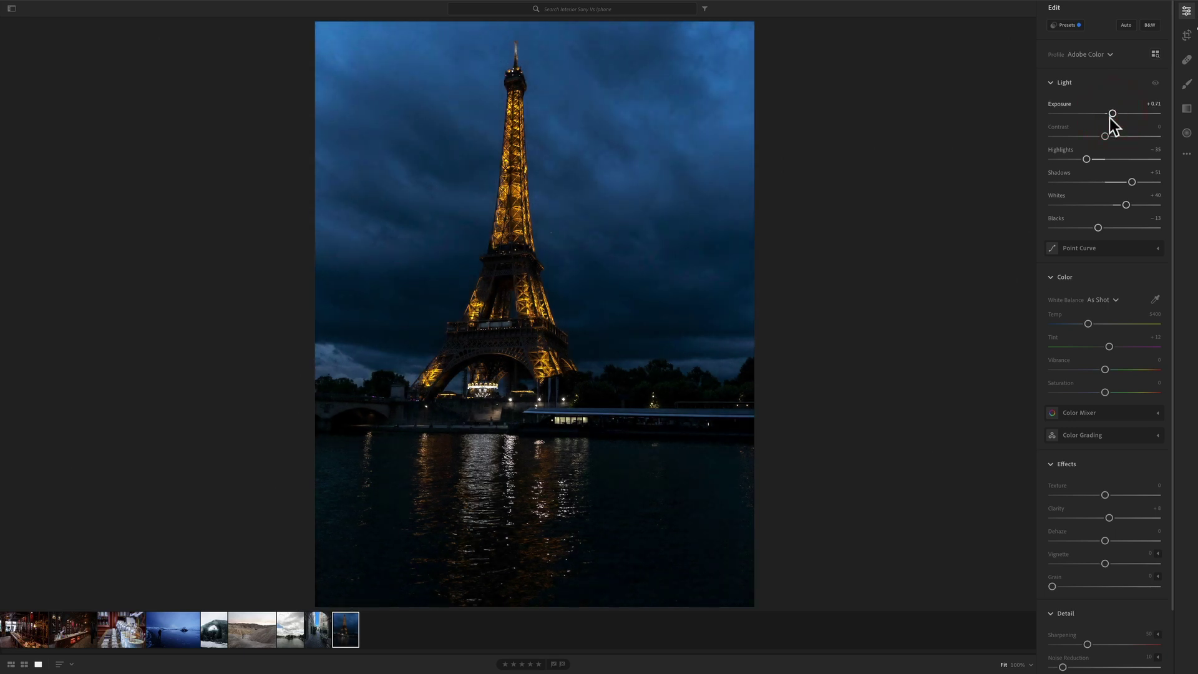
Try Daylight, Cloudy and Shade presets, then set a custom white balance near Temp 5696, Tint +42
left_click(1116, 300)
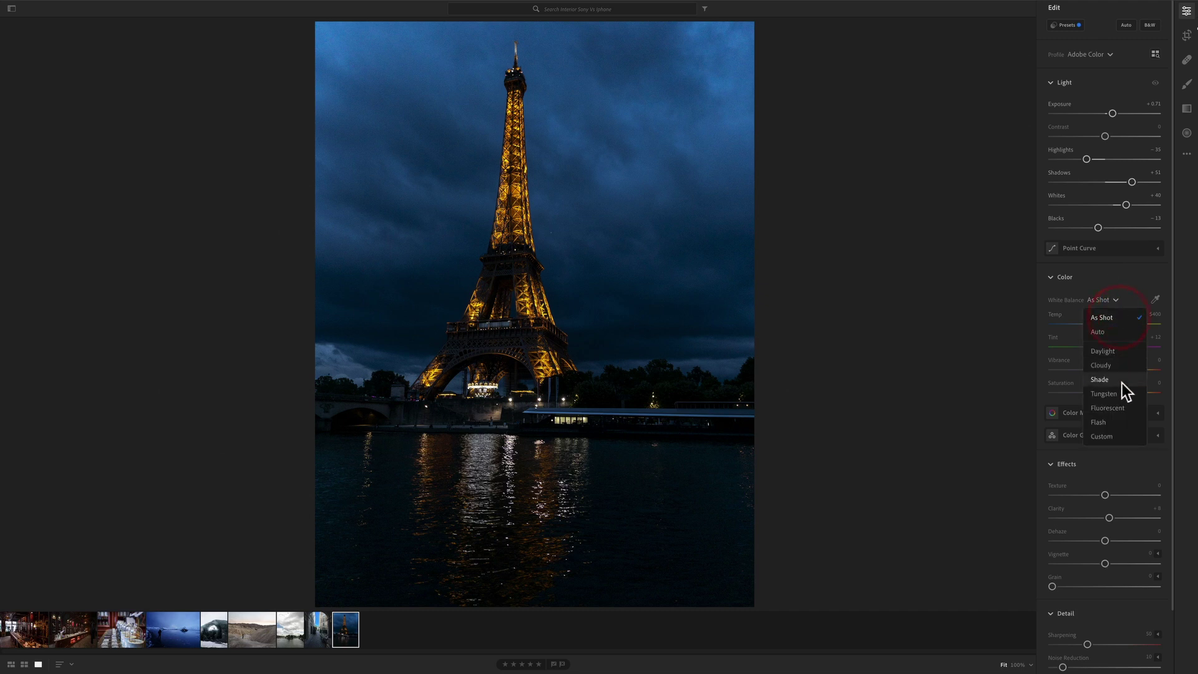
left_click(1102, 351)
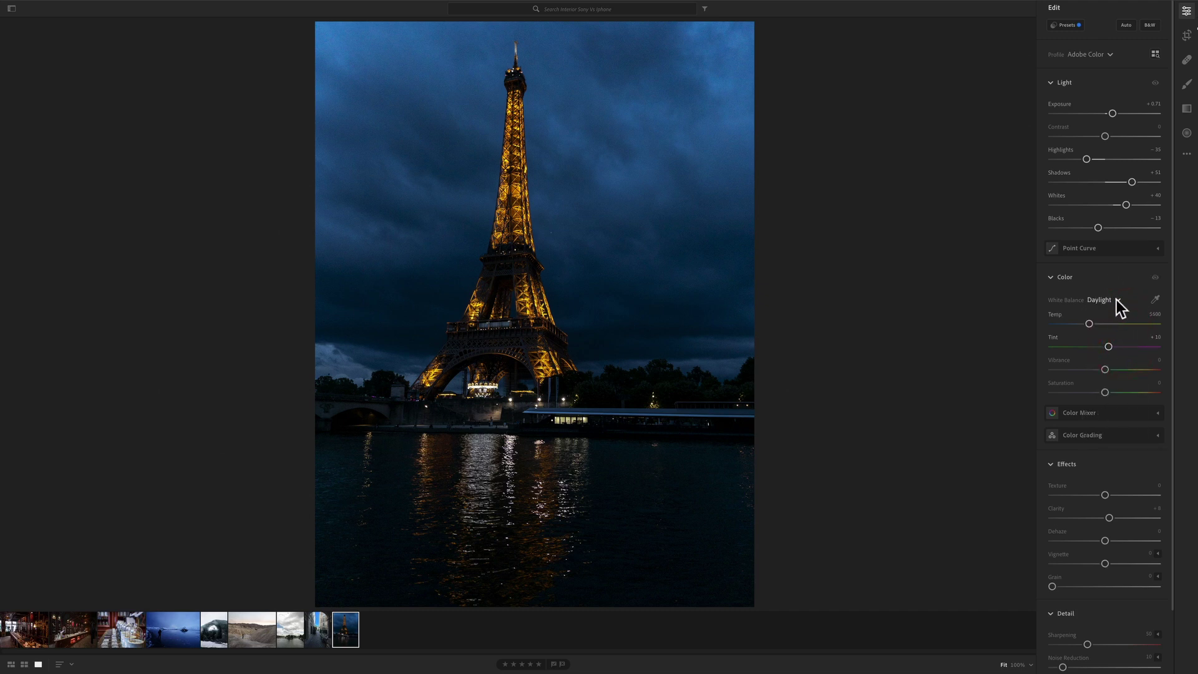
left_click(1117, 300)
left_click(1115, 364)
left_click(1114, 300)
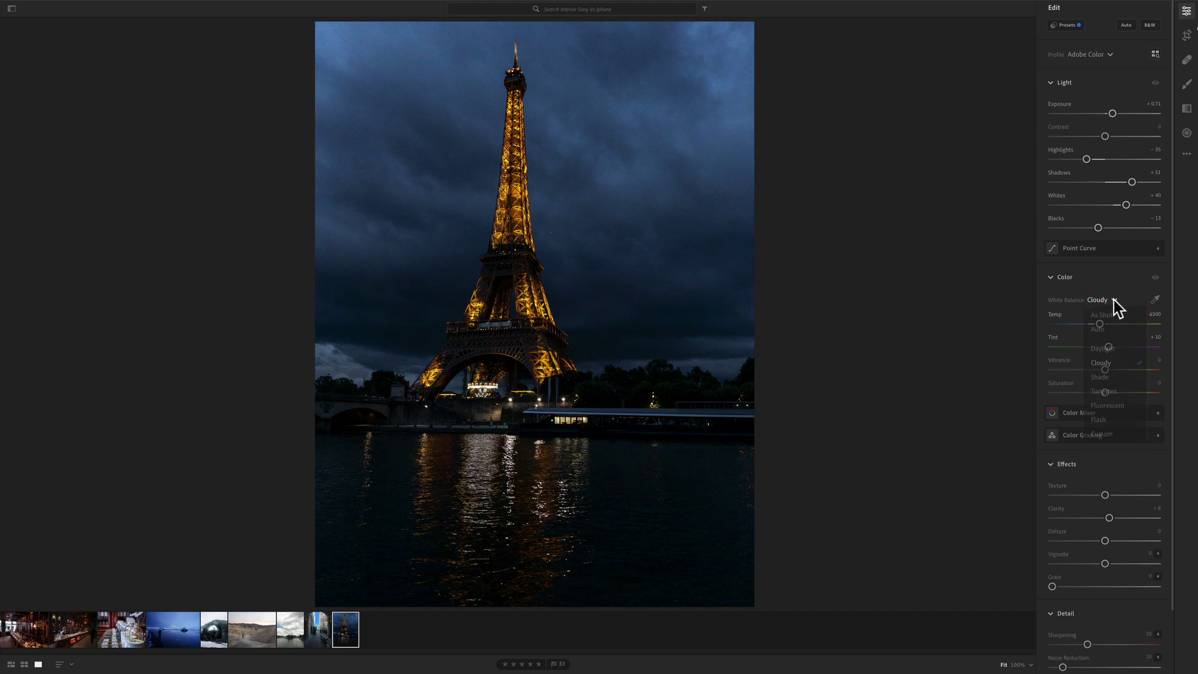
left_click(1113, 377)
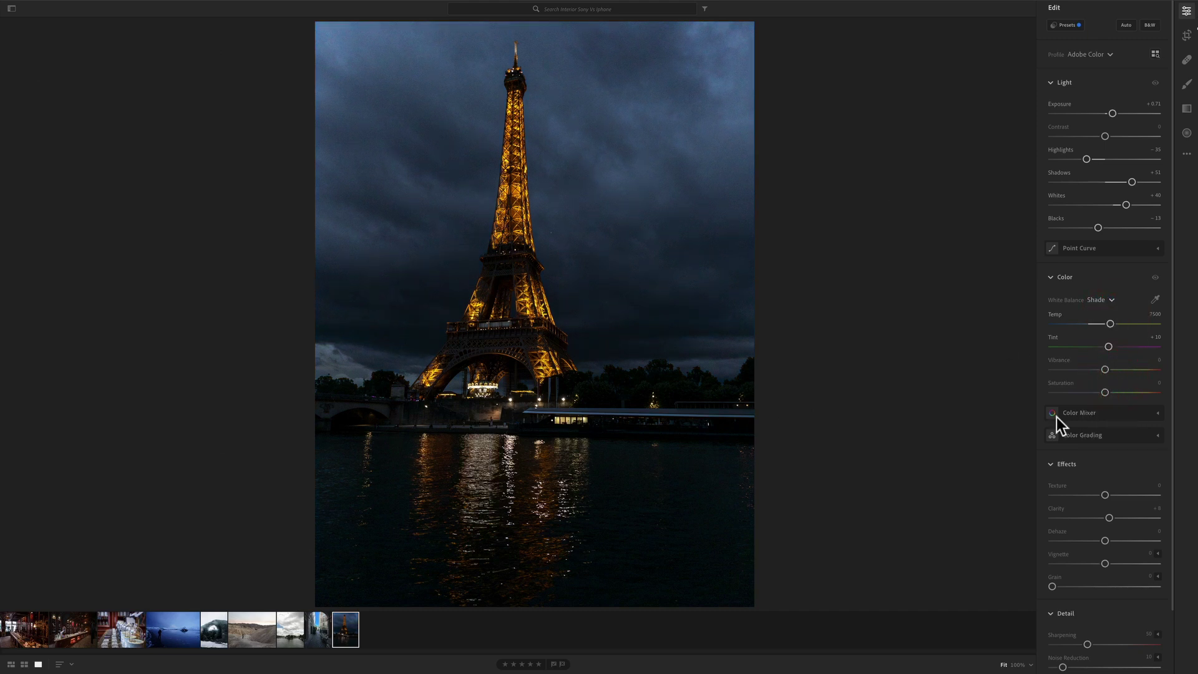
left_click(1114, 301)
left_click(1118, 350)
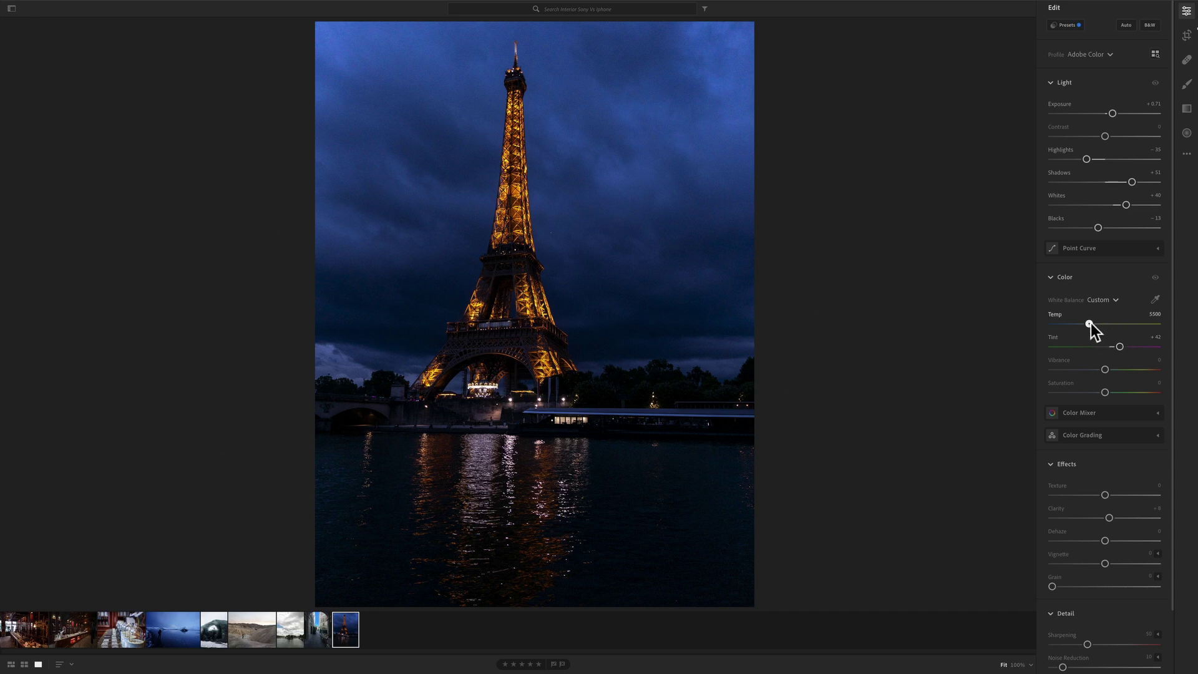
left_click_drag(1092, 323, 1116, 273)
Compare the edit against the unedited original, then return to the edited version
key("backslash")
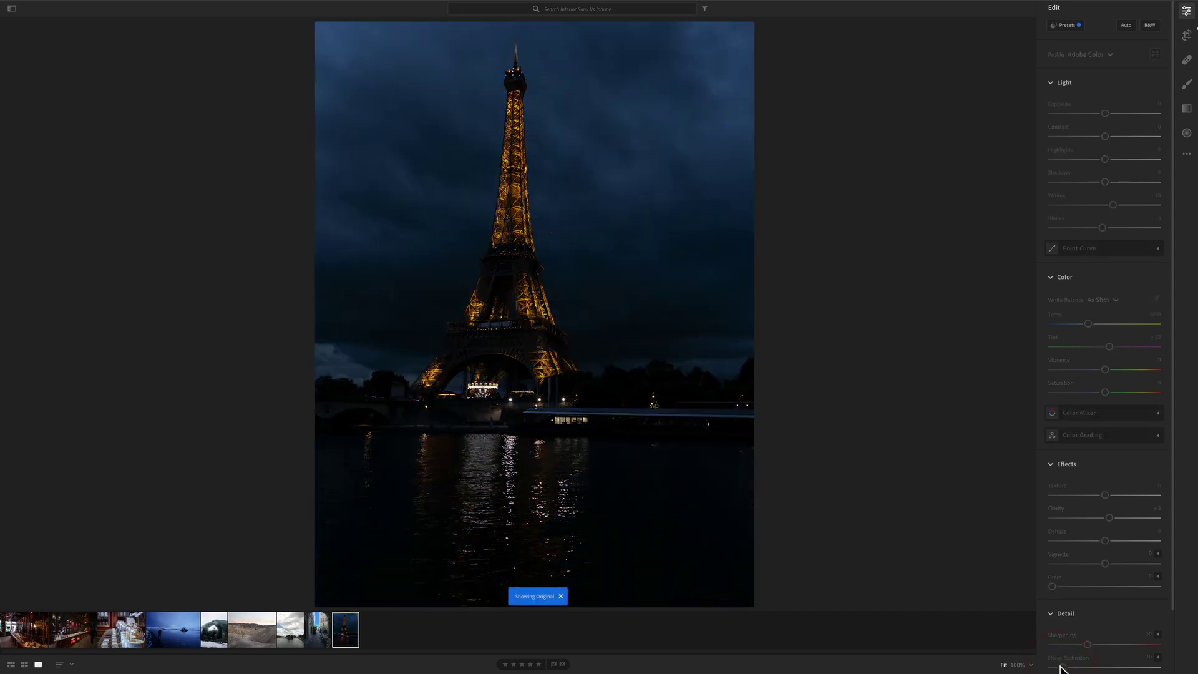
left_click(1062, 669)
left_click(1062, 669)
left_click(1062, 668)
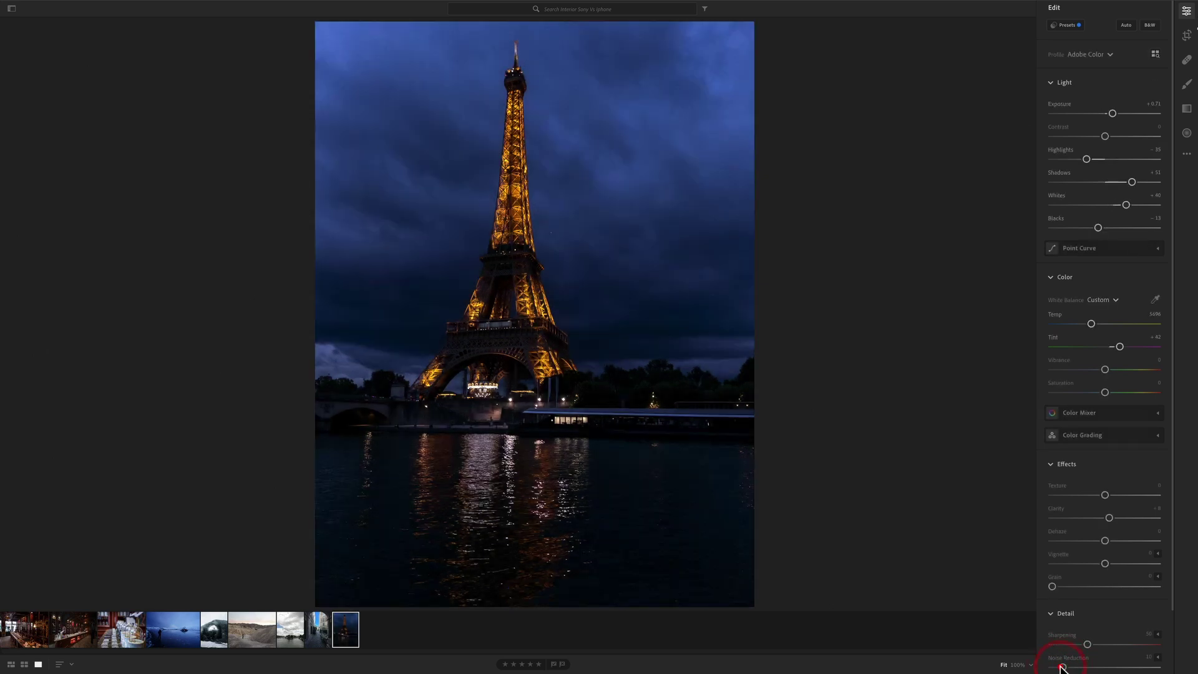
Zoom the Eiffel Tower photo to 100% around the tower's top to inspect detail
left_click(533, 312)
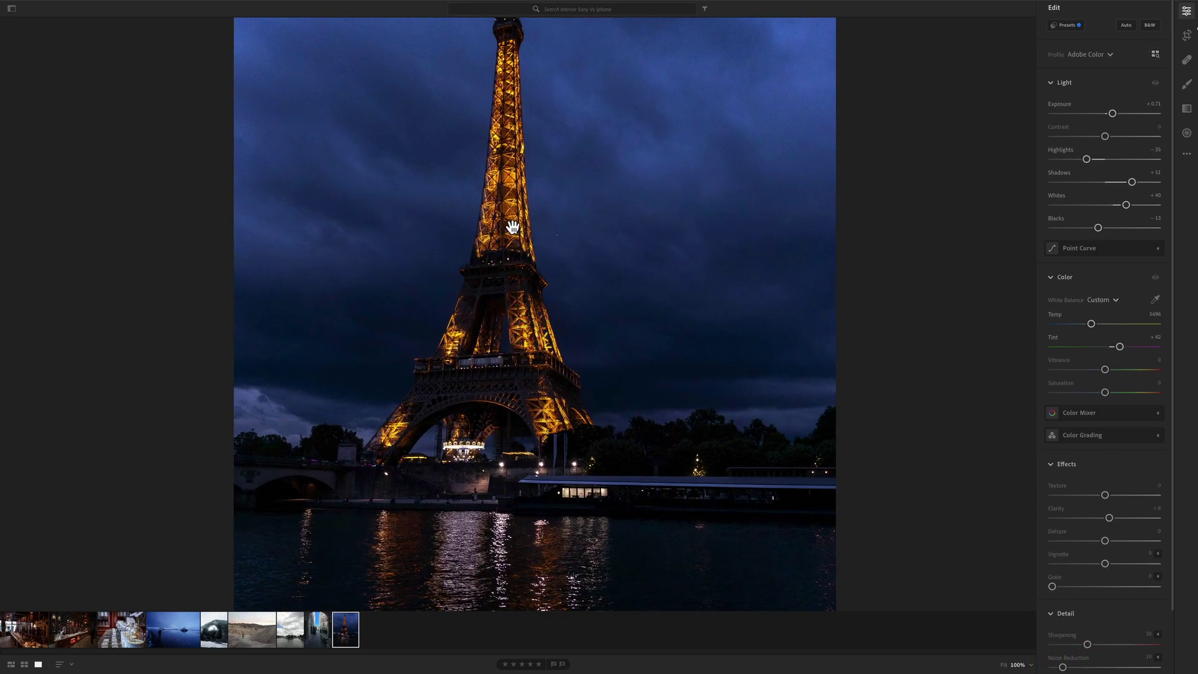
left_click_drag(512, 227, 644, 260)
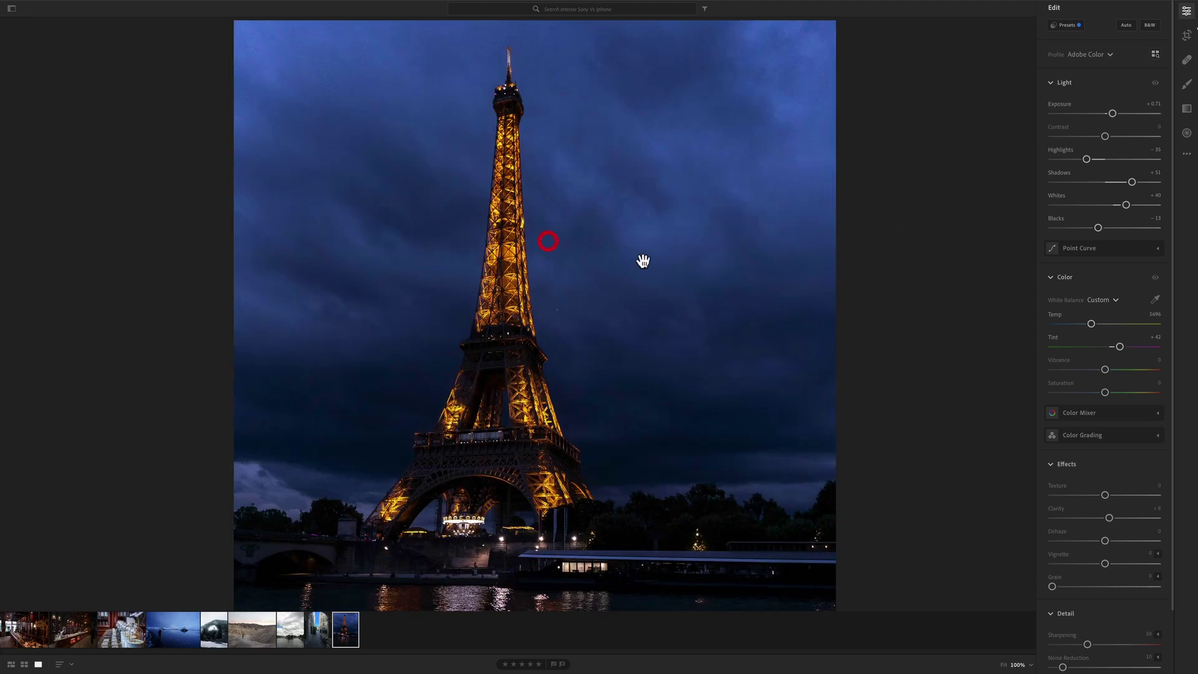
left_click(546, 331)
left_click(564, 269)
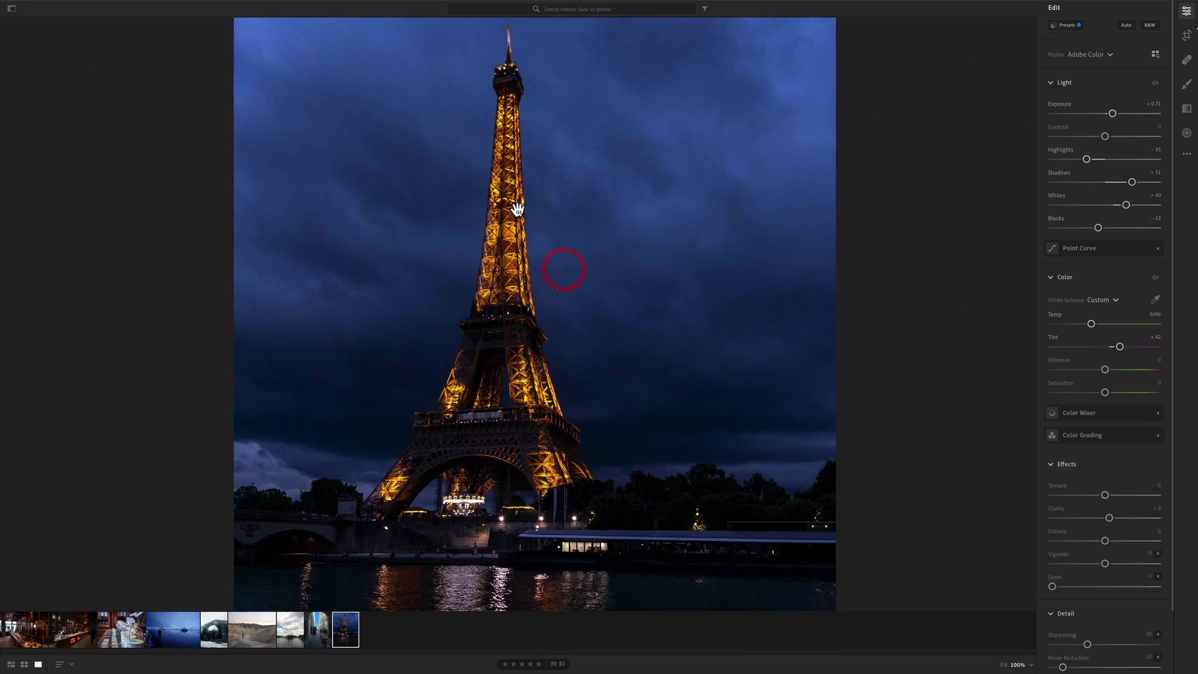
scroll(1073, 365, "down", 5)
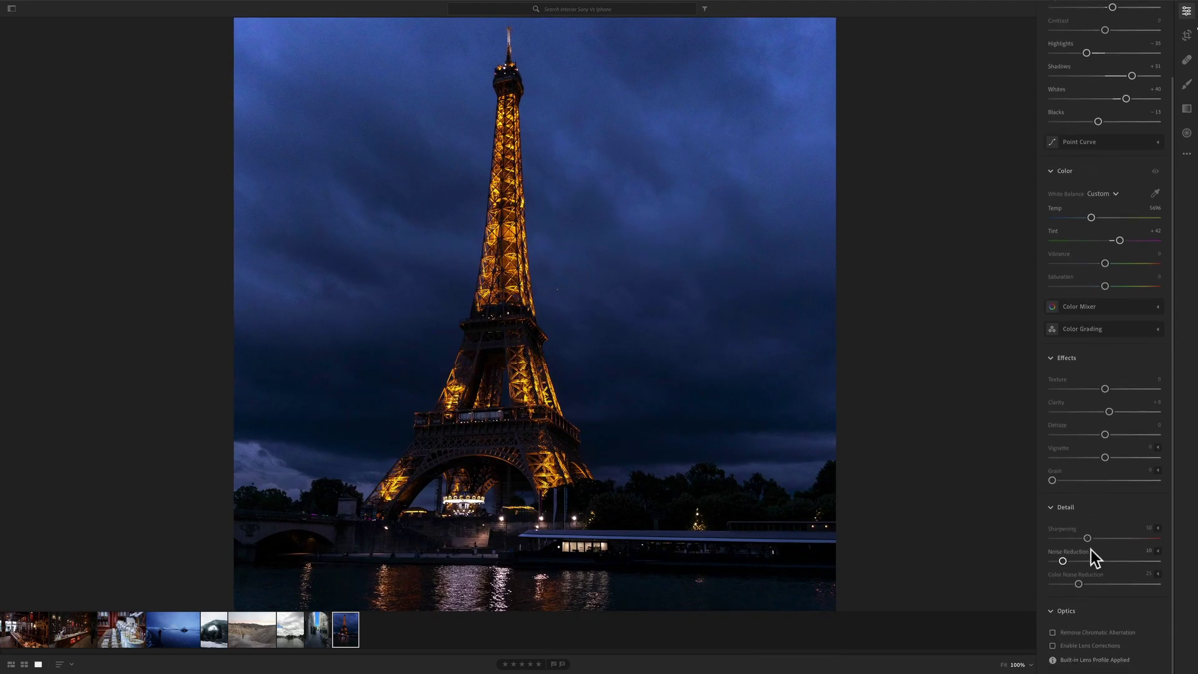
scroll(1091, 550, "down", 3)
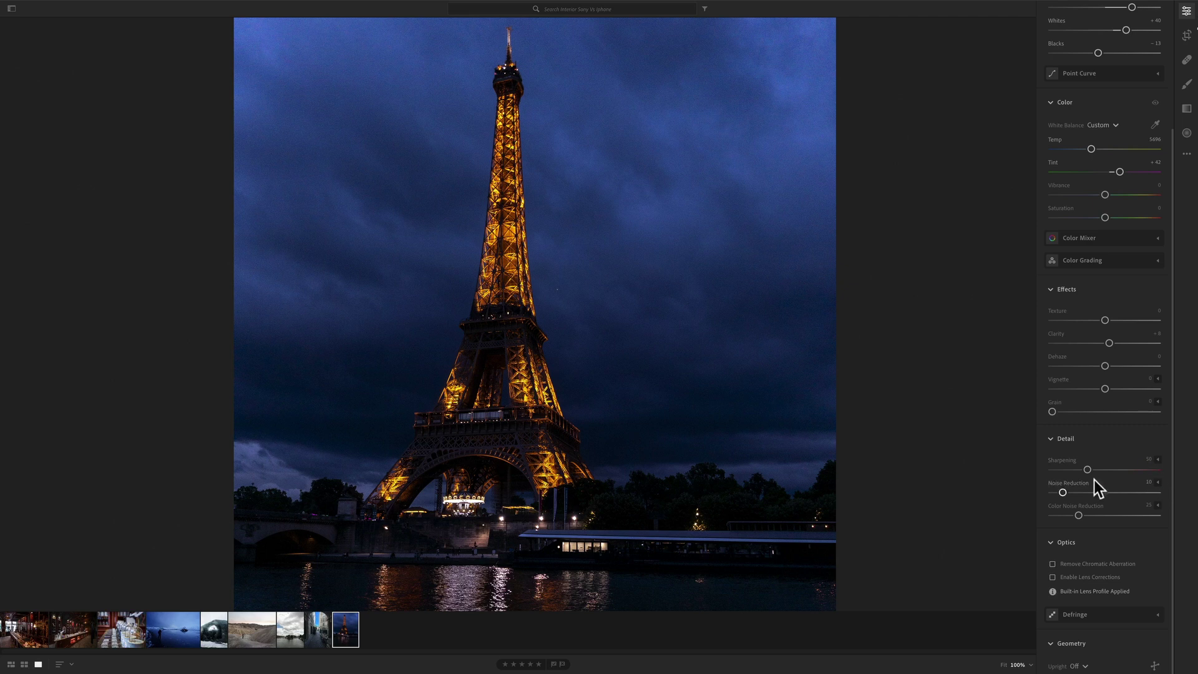
Set Noise Reduction to 15, Sharpening Masking to 72 and Sharpening amount to 64
left_click_drag(1068, 491, 1069, 492)
left_click(1158, 460)
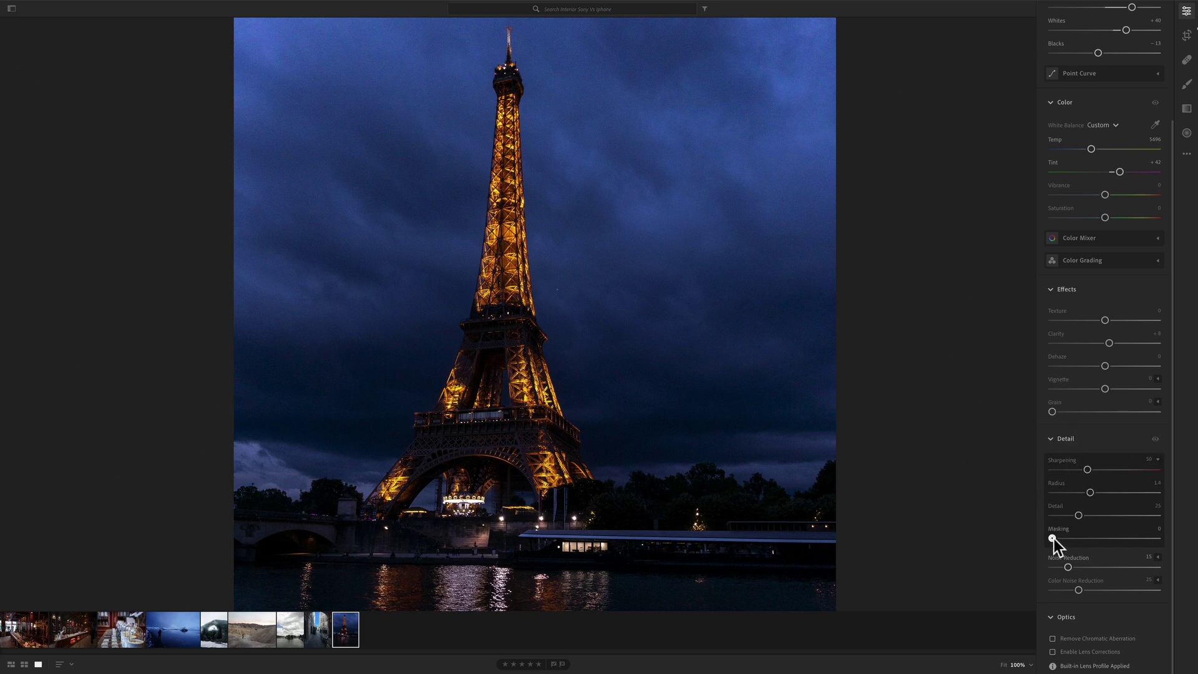
left_click_drag(1054, 538, 1096, 538, "alt")
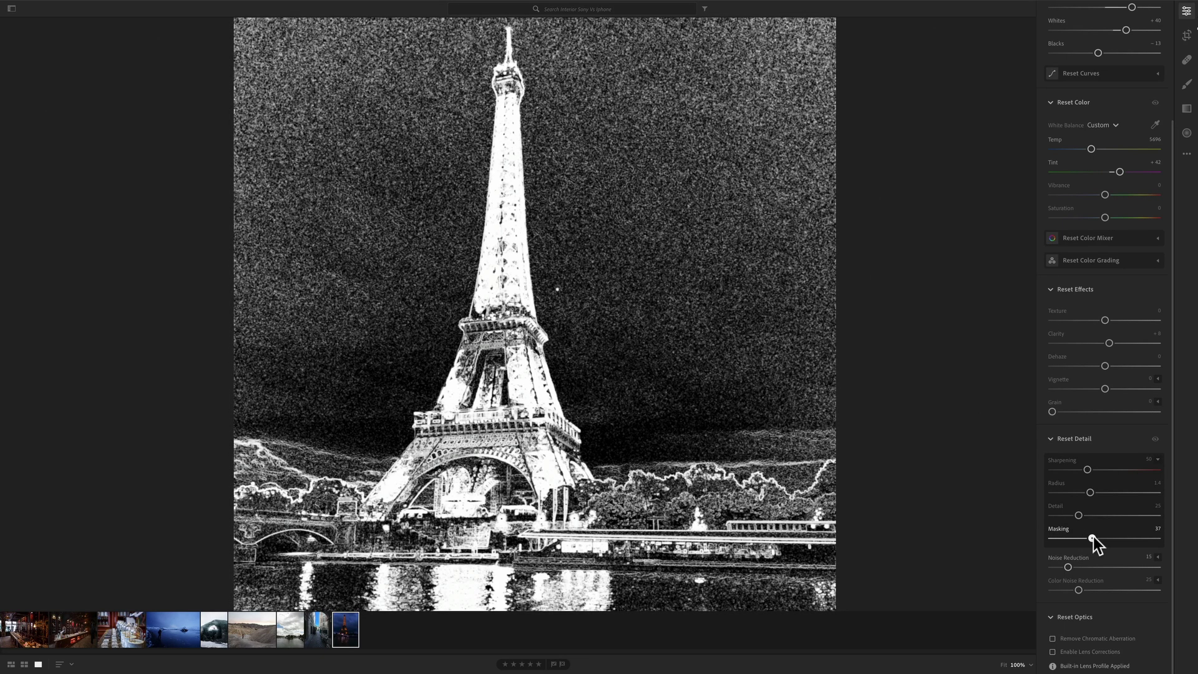
left_click_drag(1095, 537, 1128, 537, "alt")
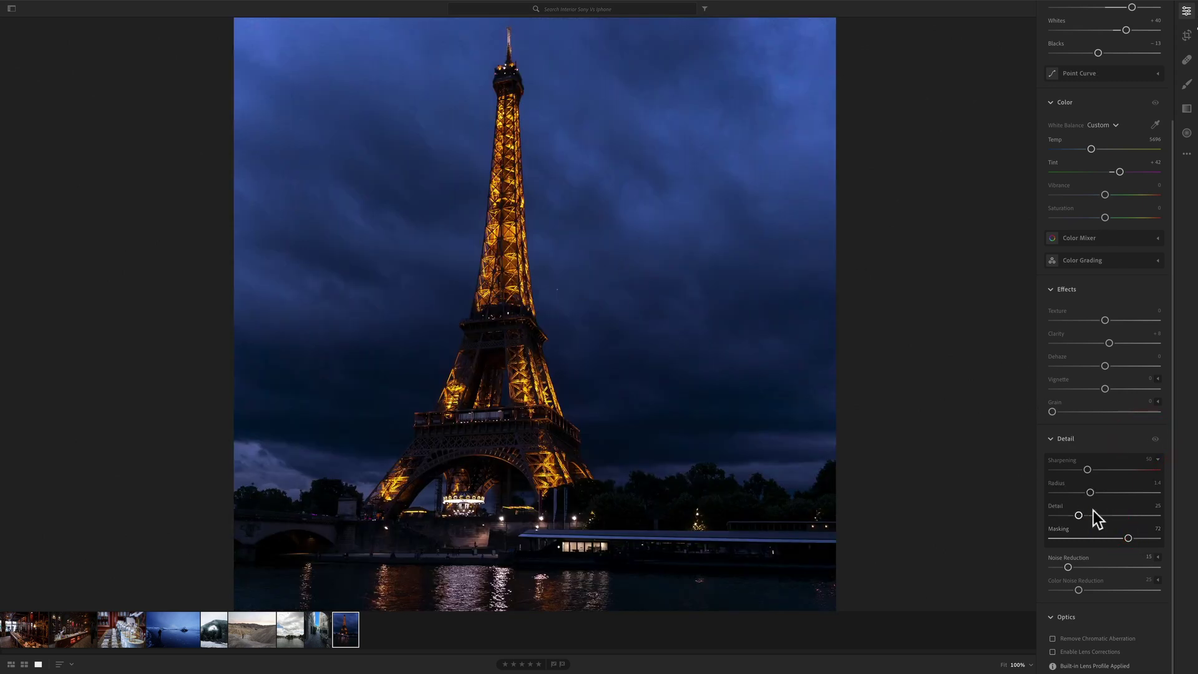
left_click_drag(1087, 469, 1093, 469)
left_click_drag(1106, 470, 1098, 470)
Open the desert badlands photo, check its camera info, then return to the edit adjustments
left_click(261, 635)
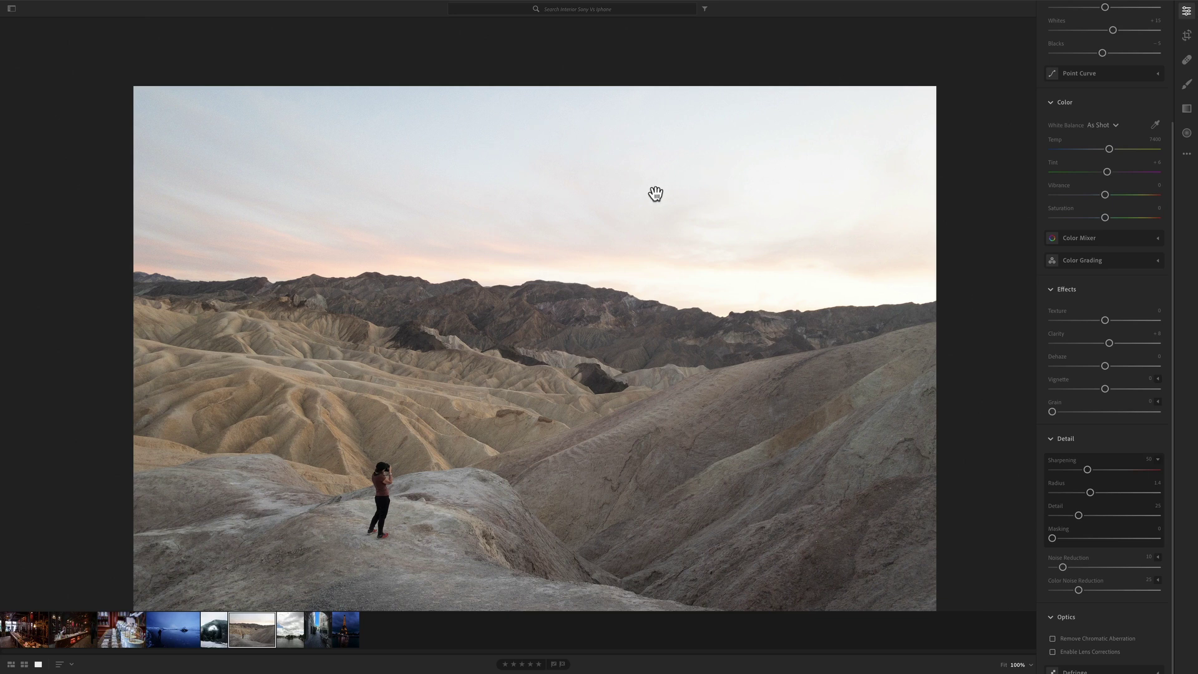
key("i")
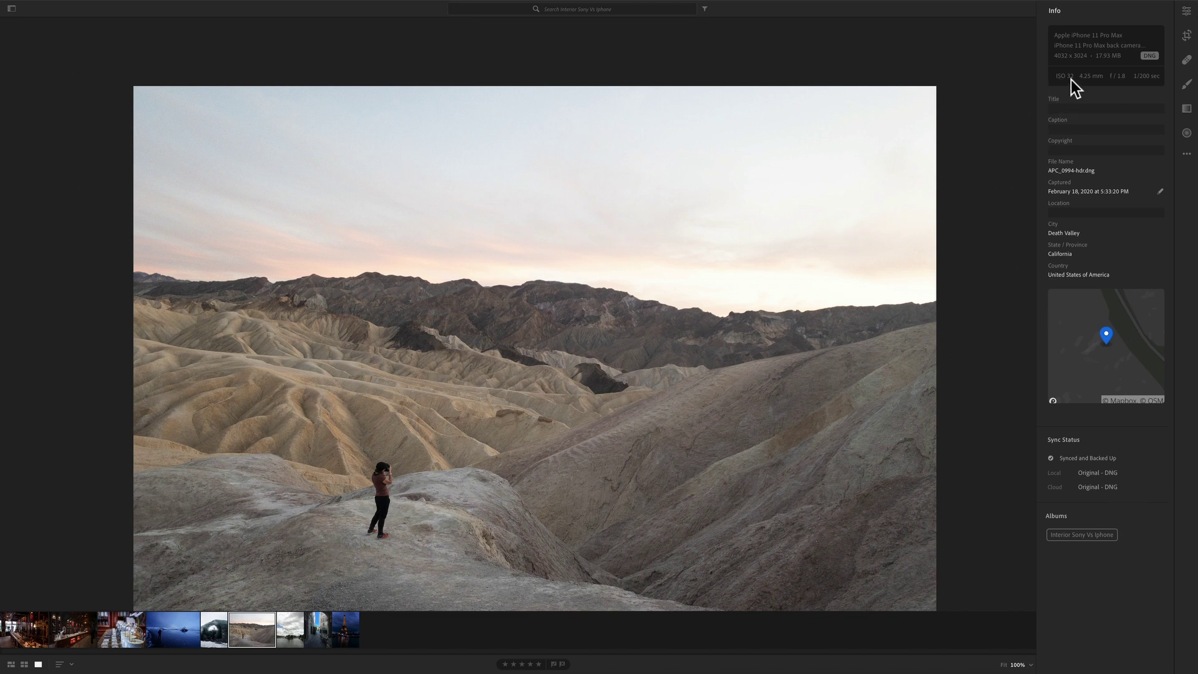
key("i")
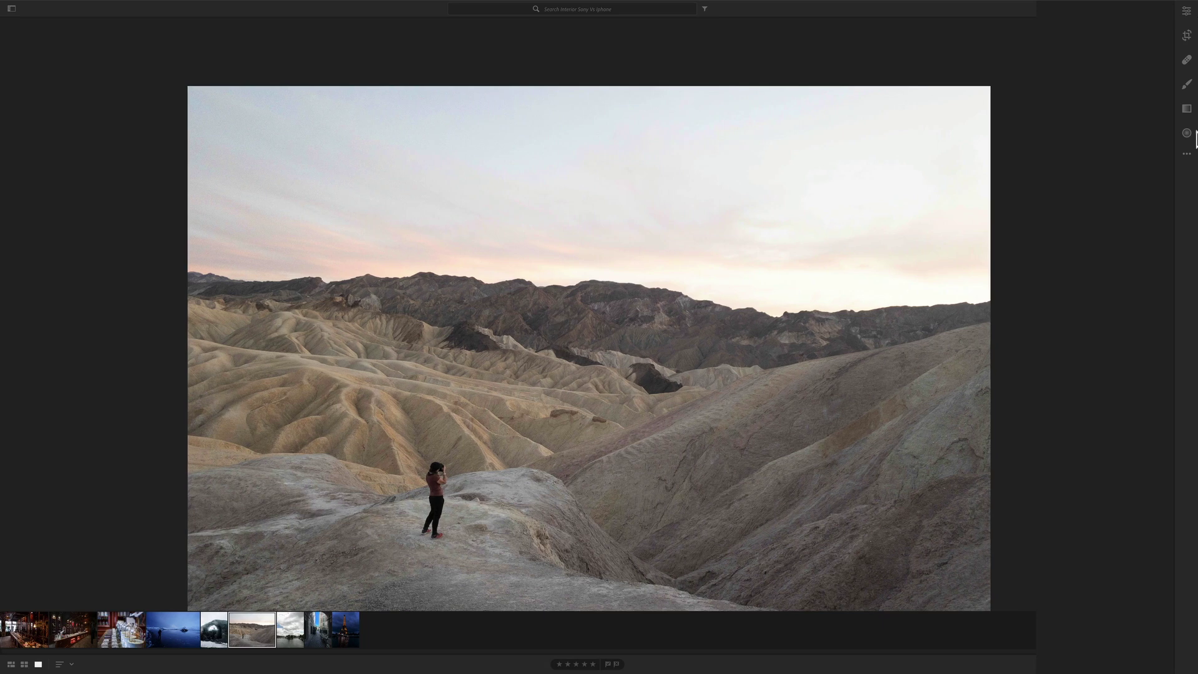
left_click(1187, 10)
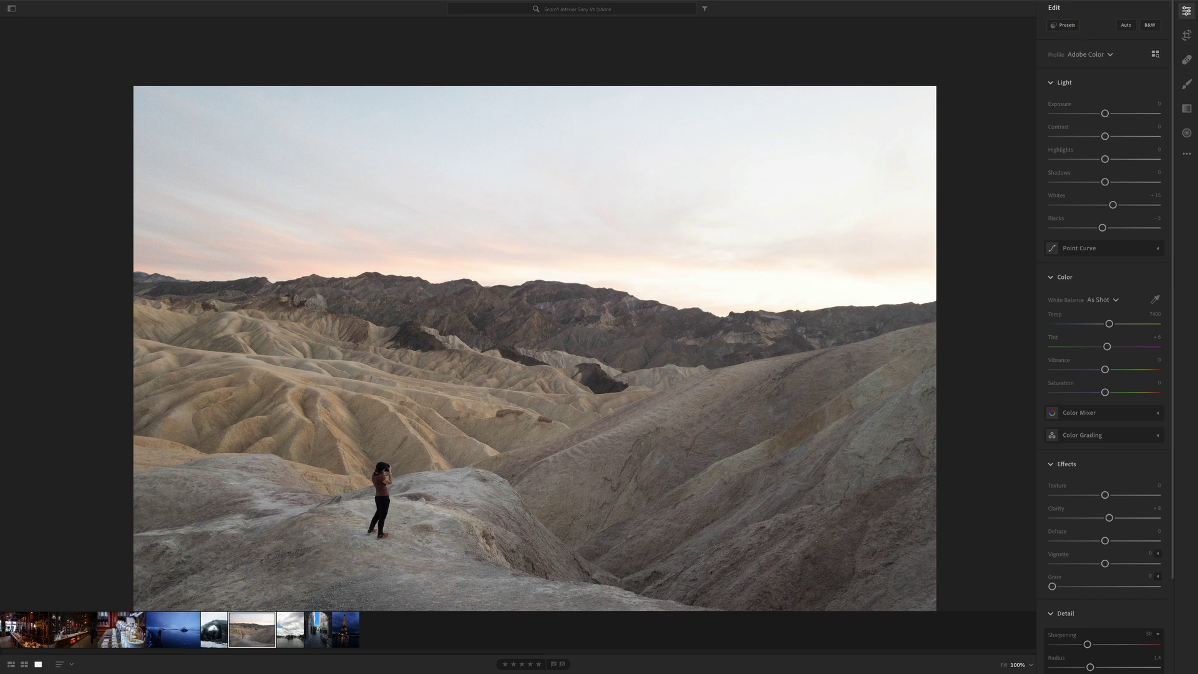
Try the DAY Linear Circle Dark preset, then apply GOLDEN HOUR Linear Circle Dark
left_click(1068, 26)
left_click(978, 357)
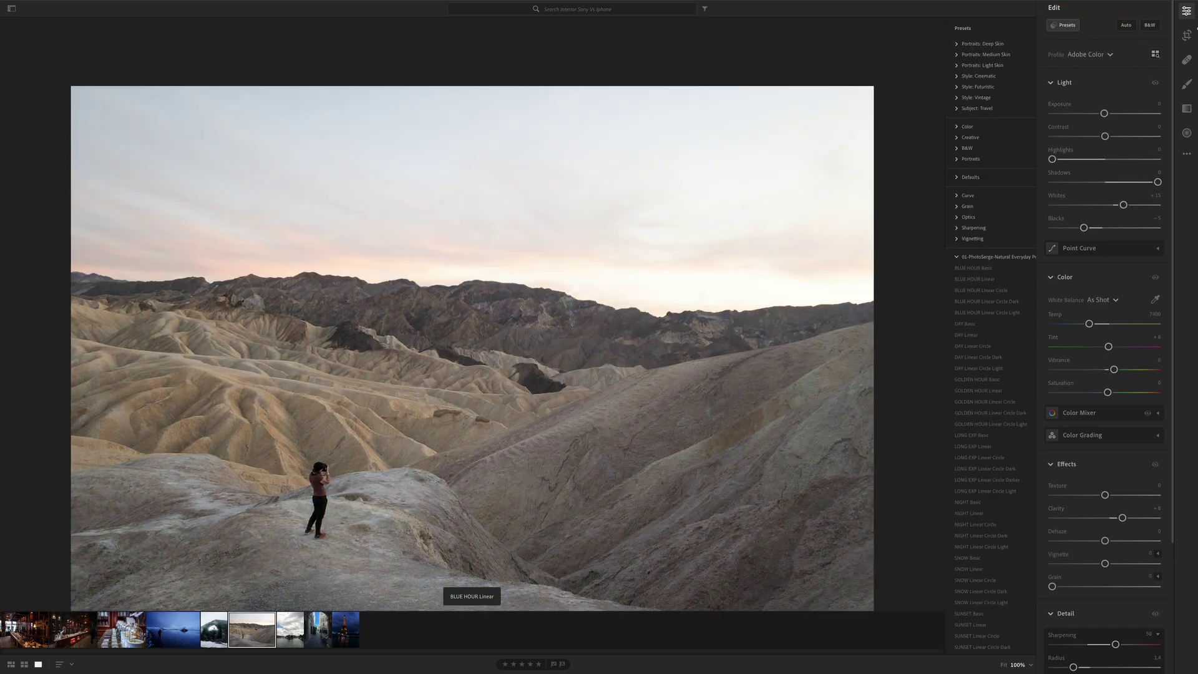
scroll(991, 320, "down", 2)
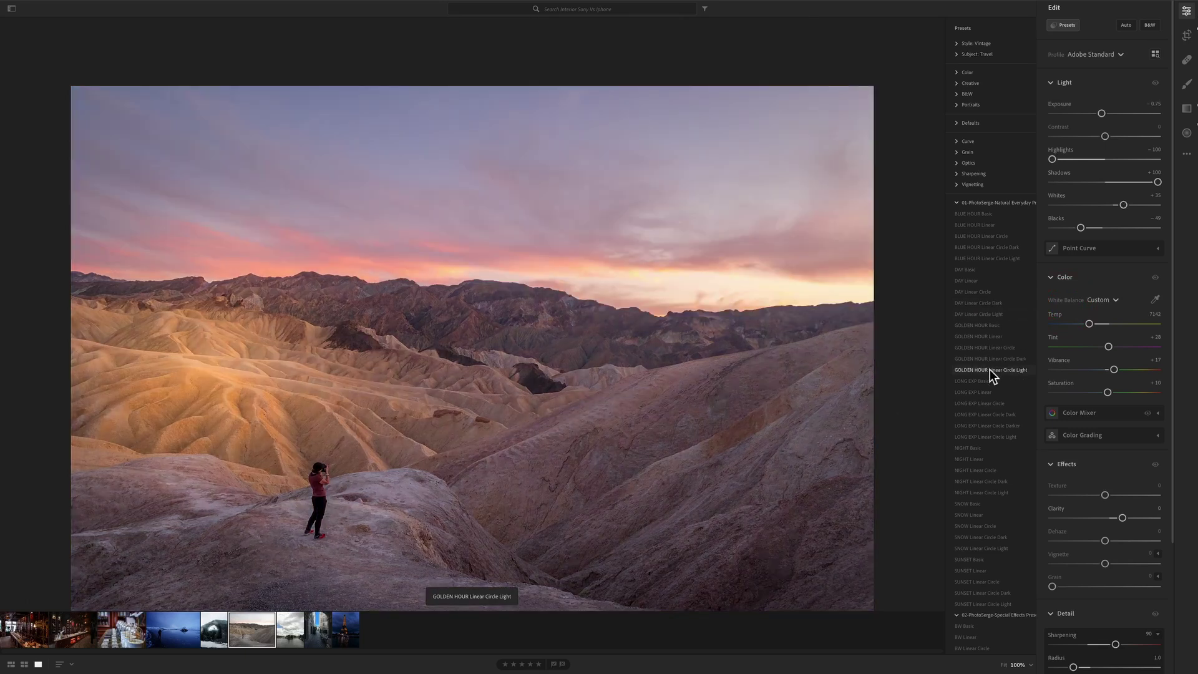
left_click(988, 358)
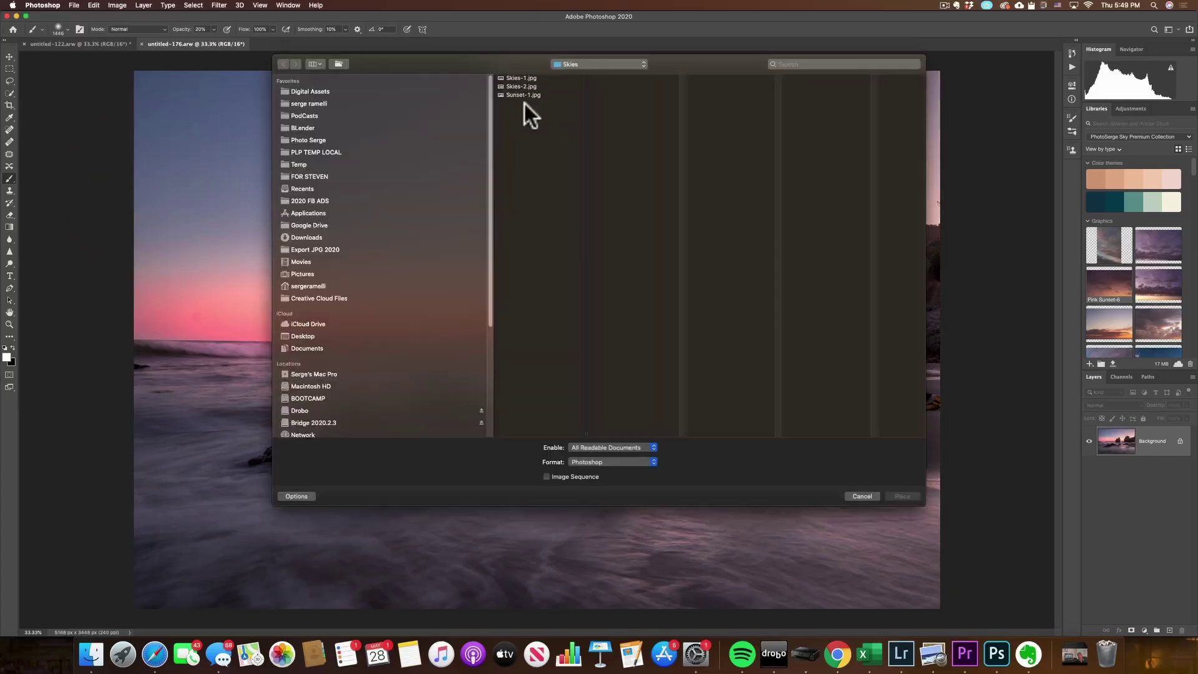
Place Skies-2.jpg as a new layer, positioned and resized above the beach horizon
left_click(523, 95)
double_click(522, 86)
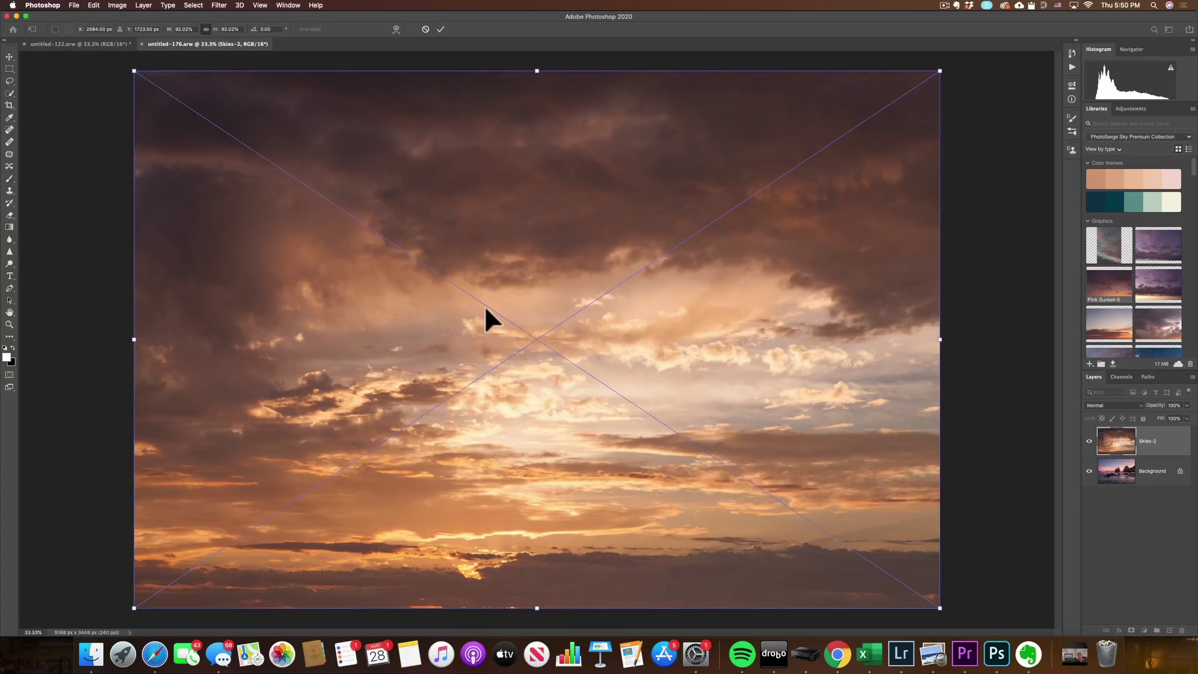
left_click_drag(949, 599, 940, 596)
left_click_drag(562, 456, 559, 279)
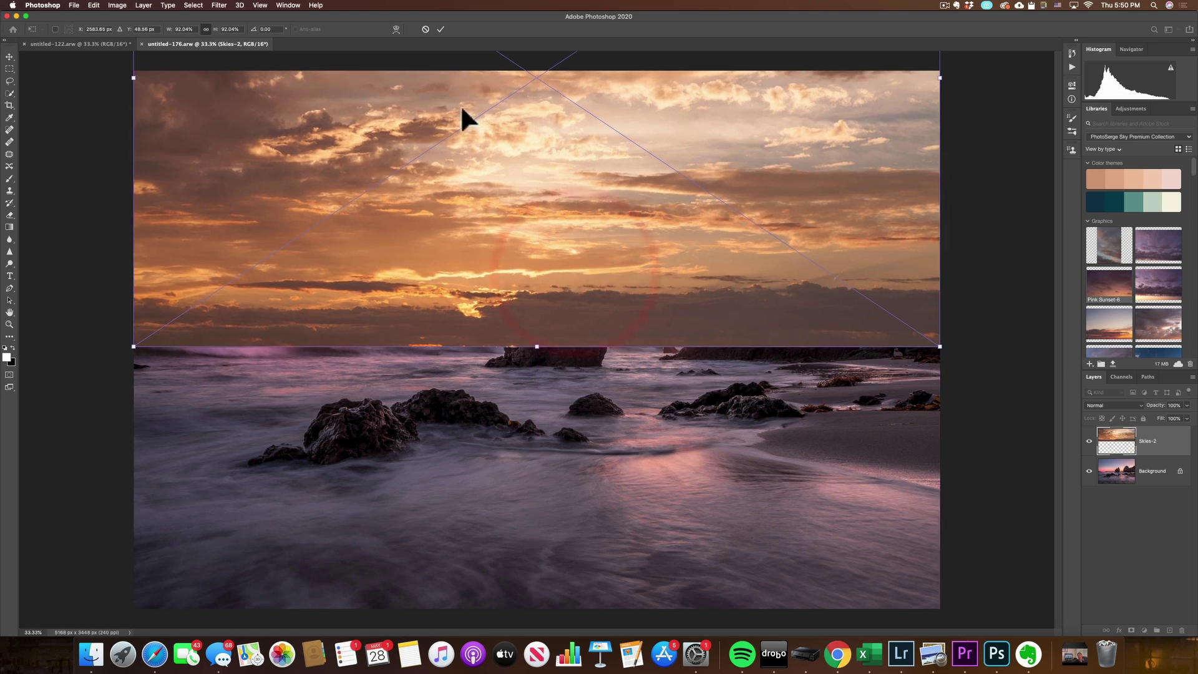
key("Return")
Duplicate the sky layer as Skies-2 copy and start Free Transform on it
key("super+j")
key("b")
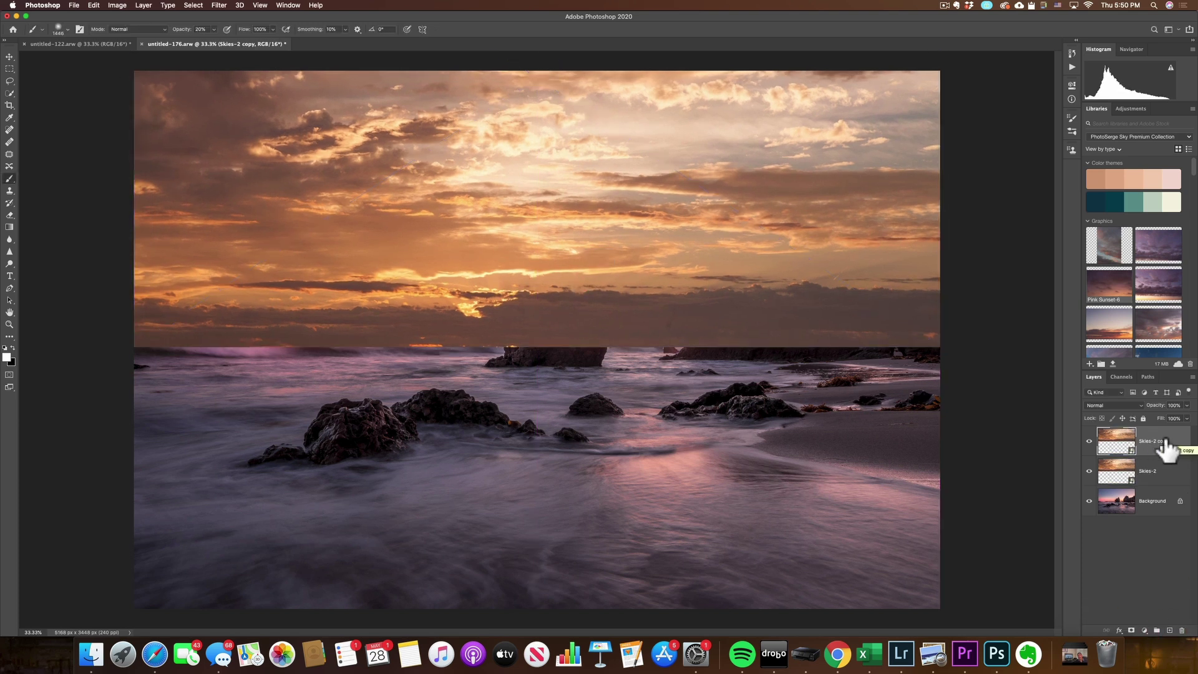
left_click(93, 5)
left_click(212, 180)
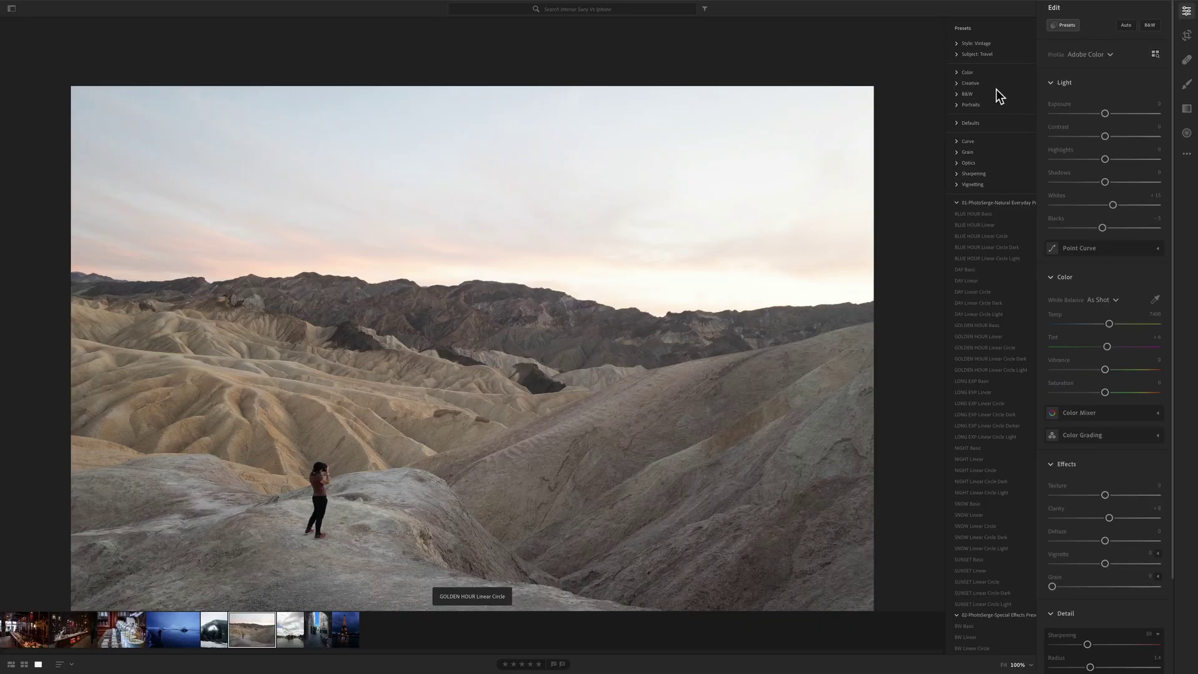
Close the presets and darken the desert photo: Exposure -1.00, Shadows +66, Whites +7, Blacks -43
left_click(1072, 27)
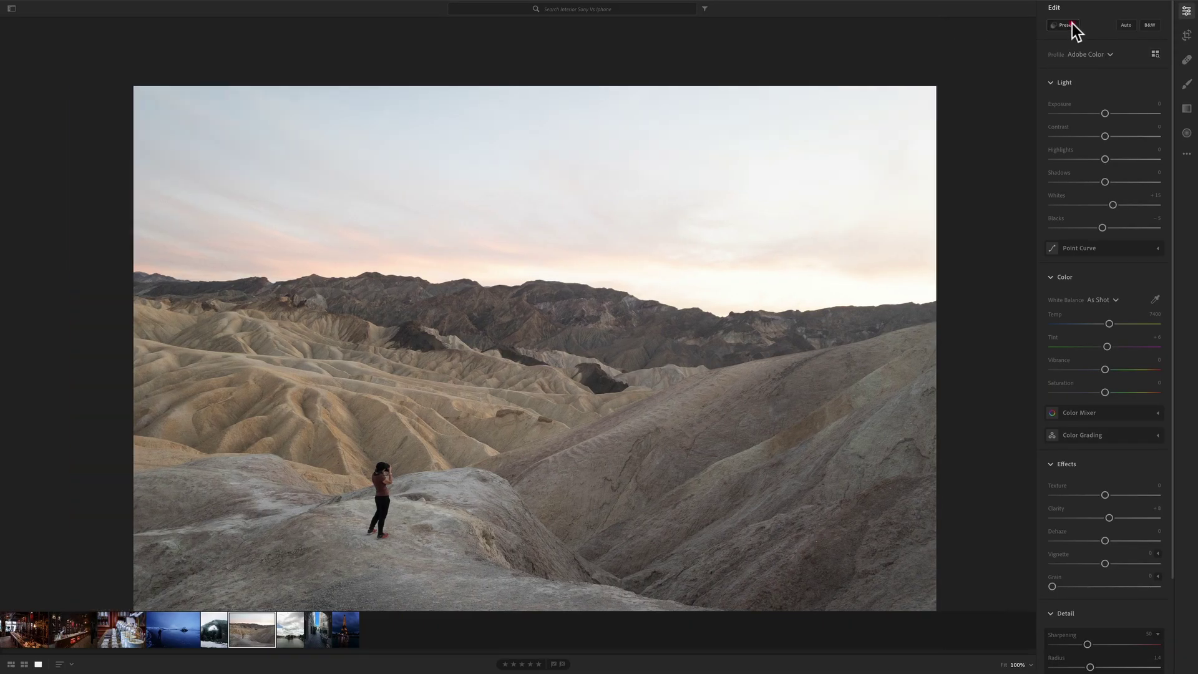
left_click(1188, 13)
left_click(1188, 12)
left_click_drag(1112, 205, 1073, 160)
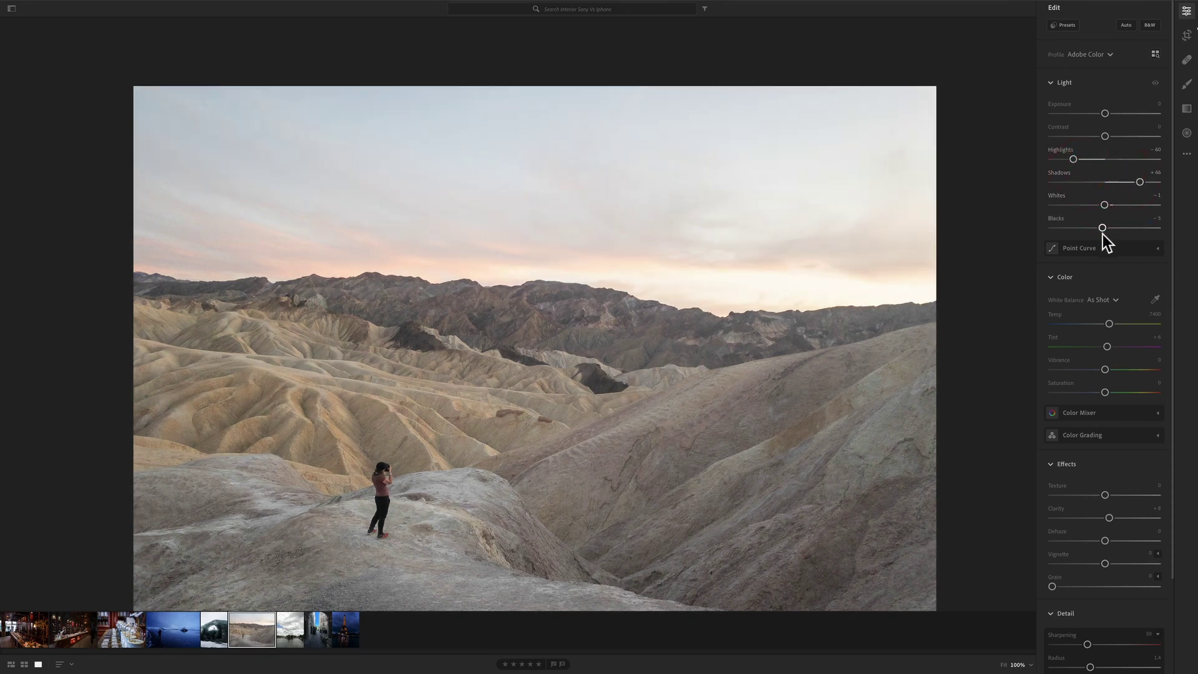
left_click_drag(1085, 228, 1110, 205)
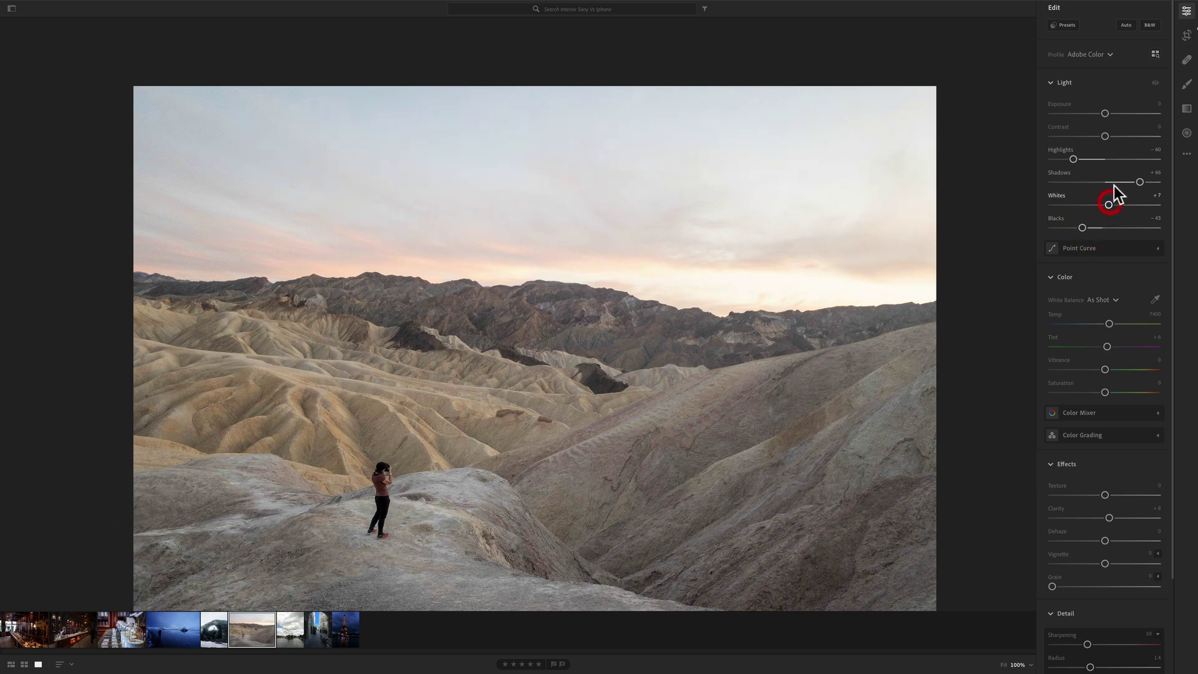
left_click_drag(1105, 114, 1100, 114)
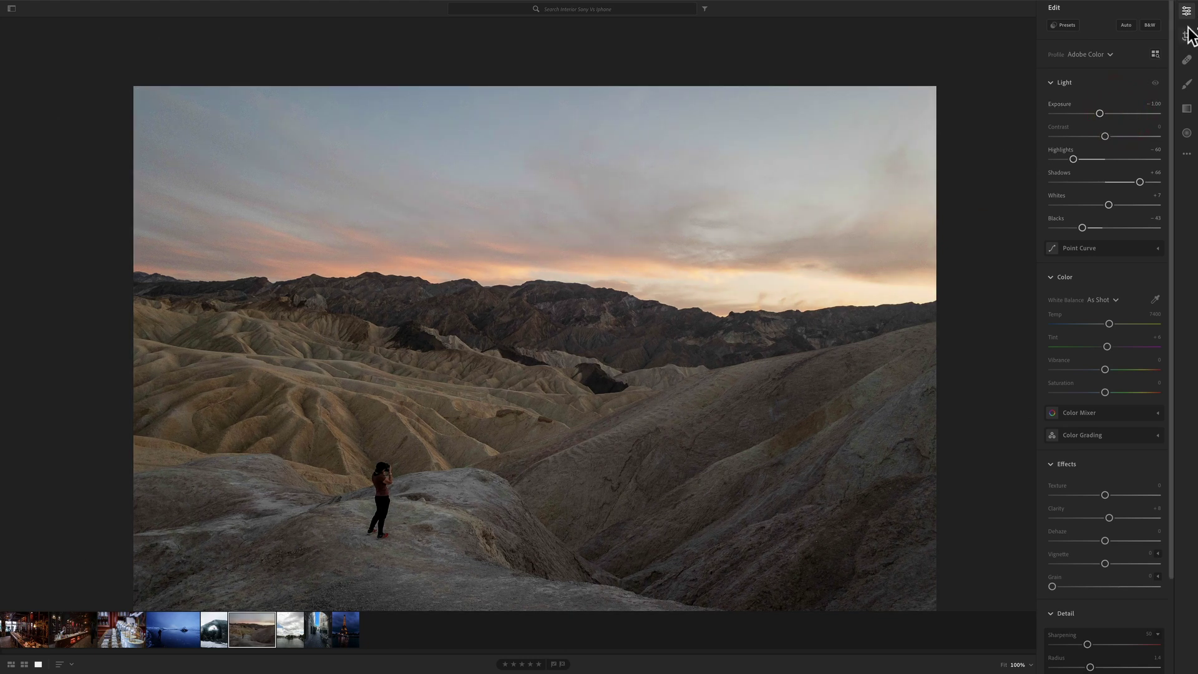
left_click(1187, 108)
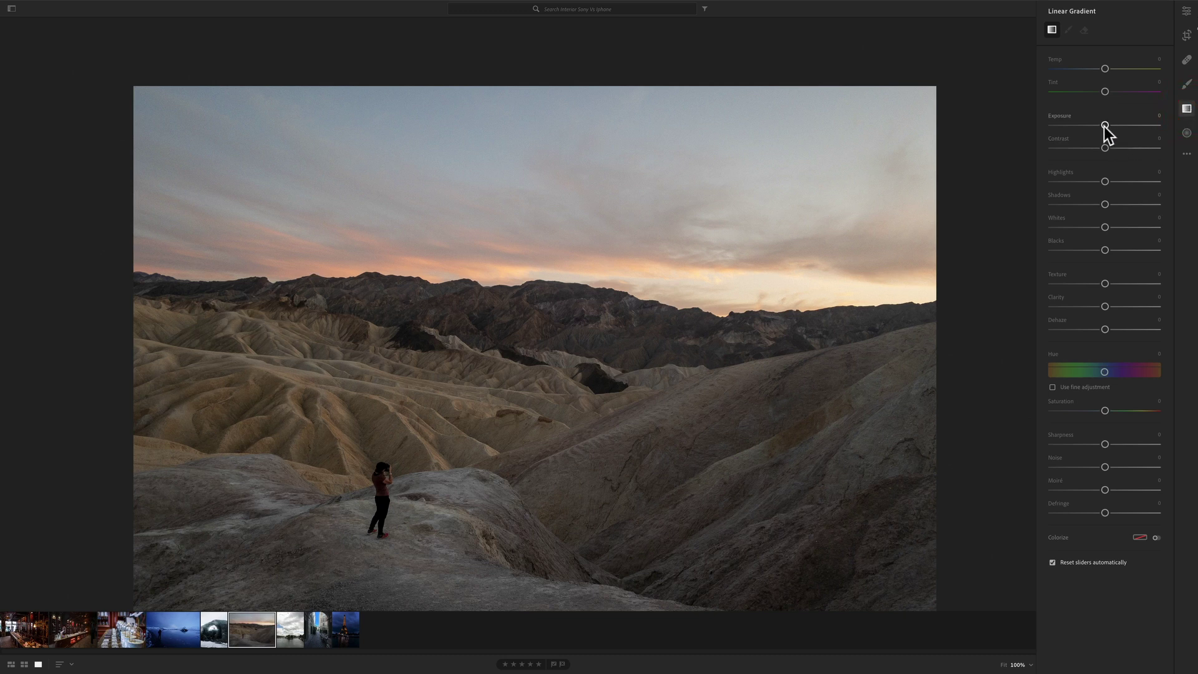
Set the gradient to Exposure -0.68 and Temp -13, then draw two darkening gradients across the sky
left_click_drag(1105, 125, 1096, 125)
left_click_drag(1105, 68, 1098, 69)
left_click_drag(667, 183, 667, 393)
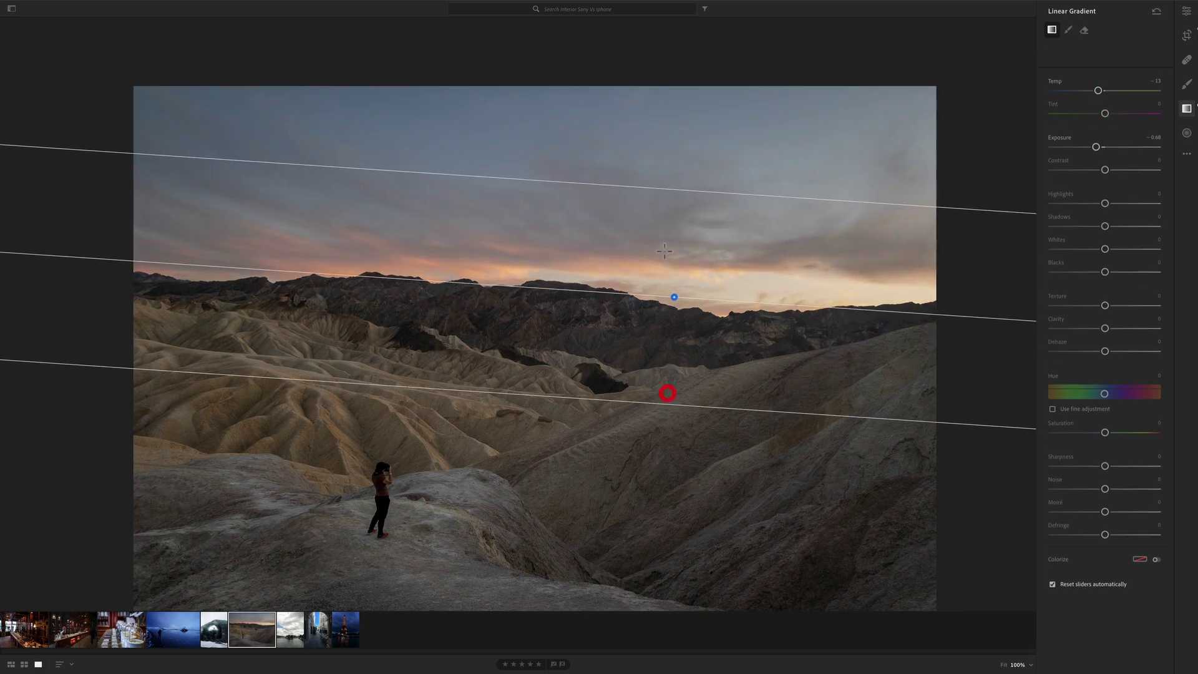
left_click_drag(631, 185, 634, 152)
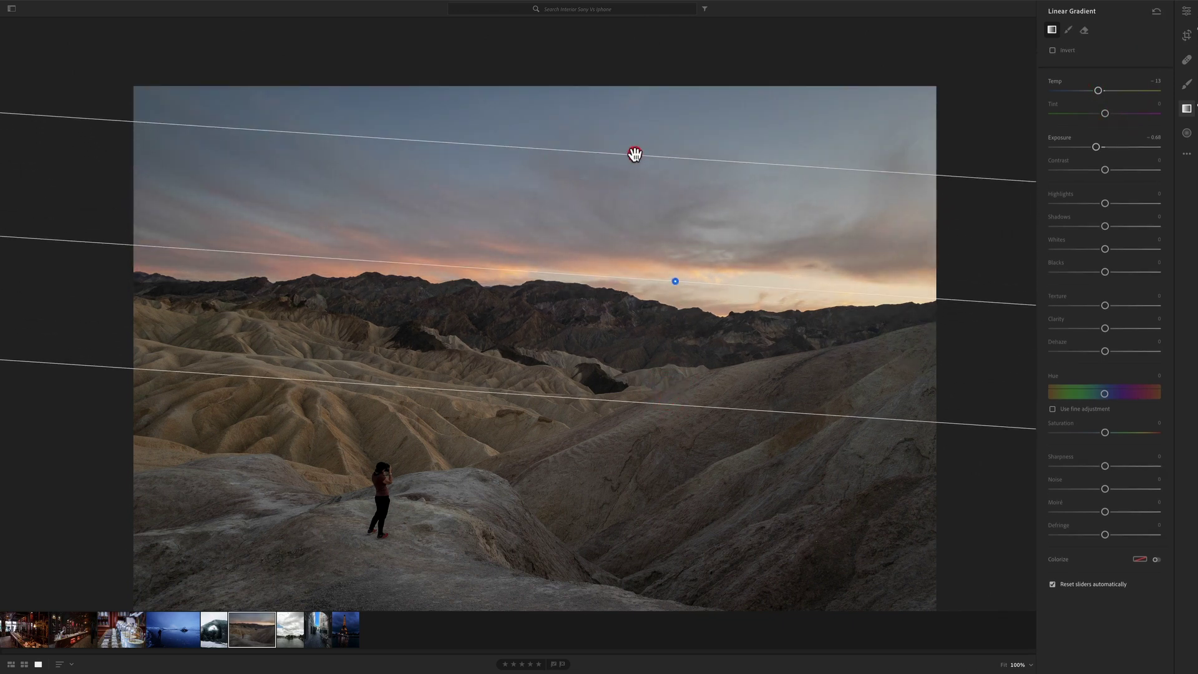
left_click_drag(839, 110, 839, 348)
left_click_drag(841, 232, 830, 136)
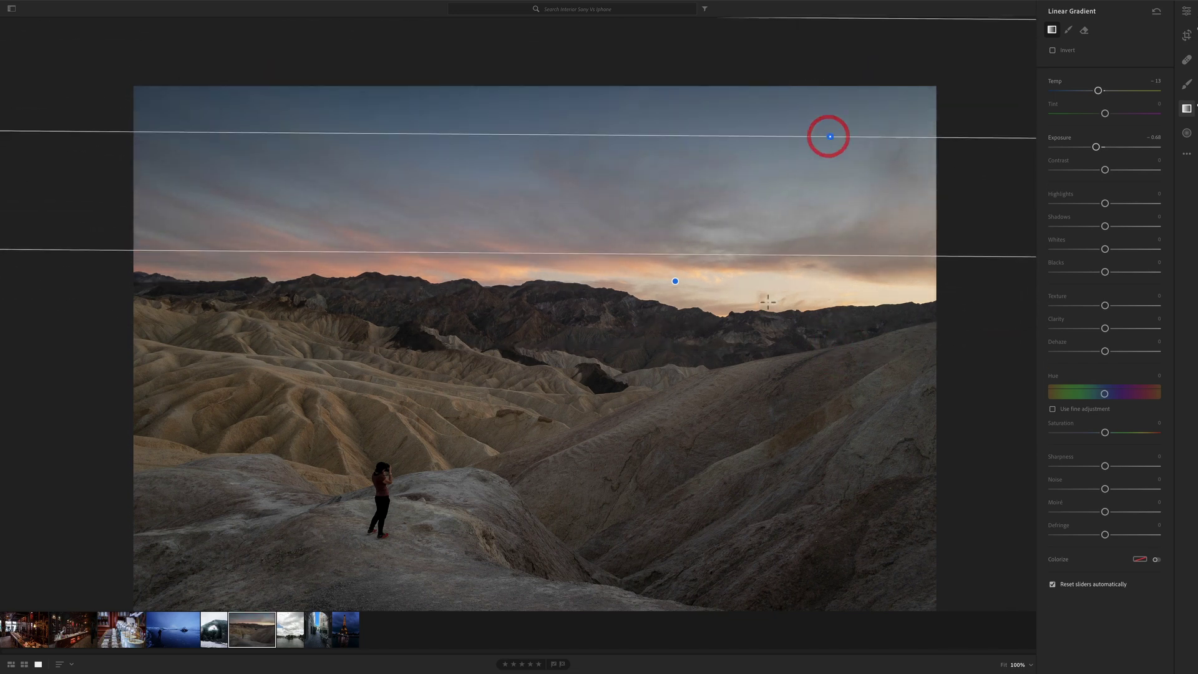
Add a tilted gradient over the foreground hills and shift it down over the foreground
left_click(675, 281)
left_click_drag(487, 569, 529, 342)
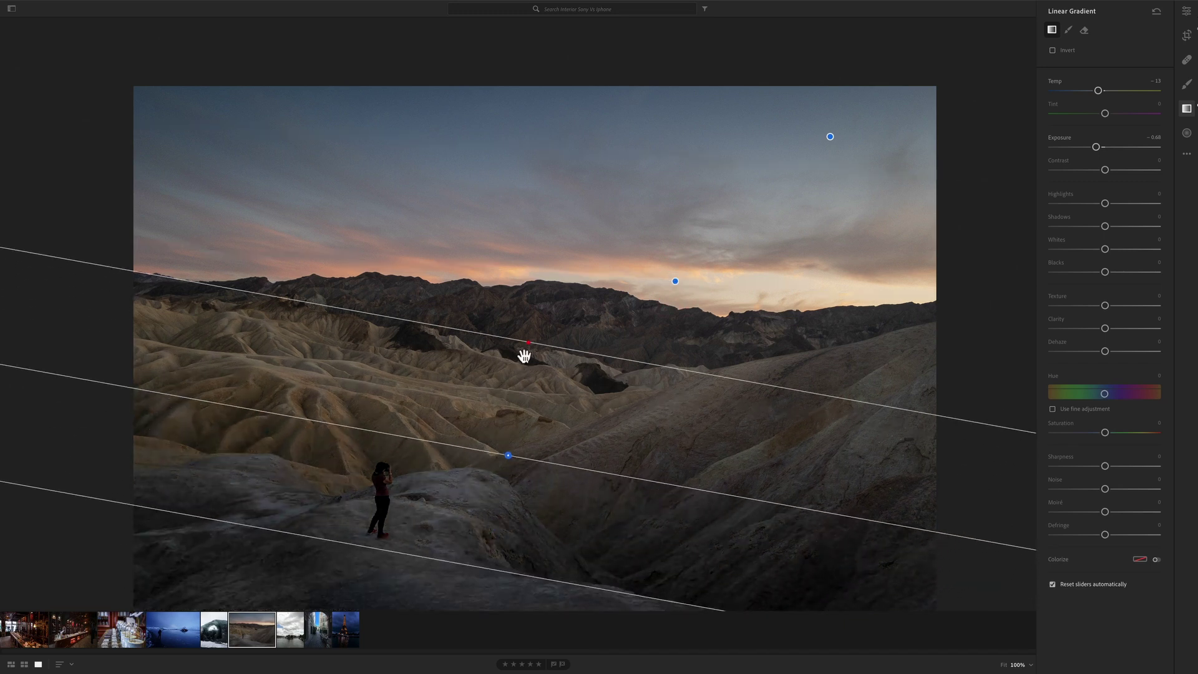
left_click_drag(508, 455, 448, 569)
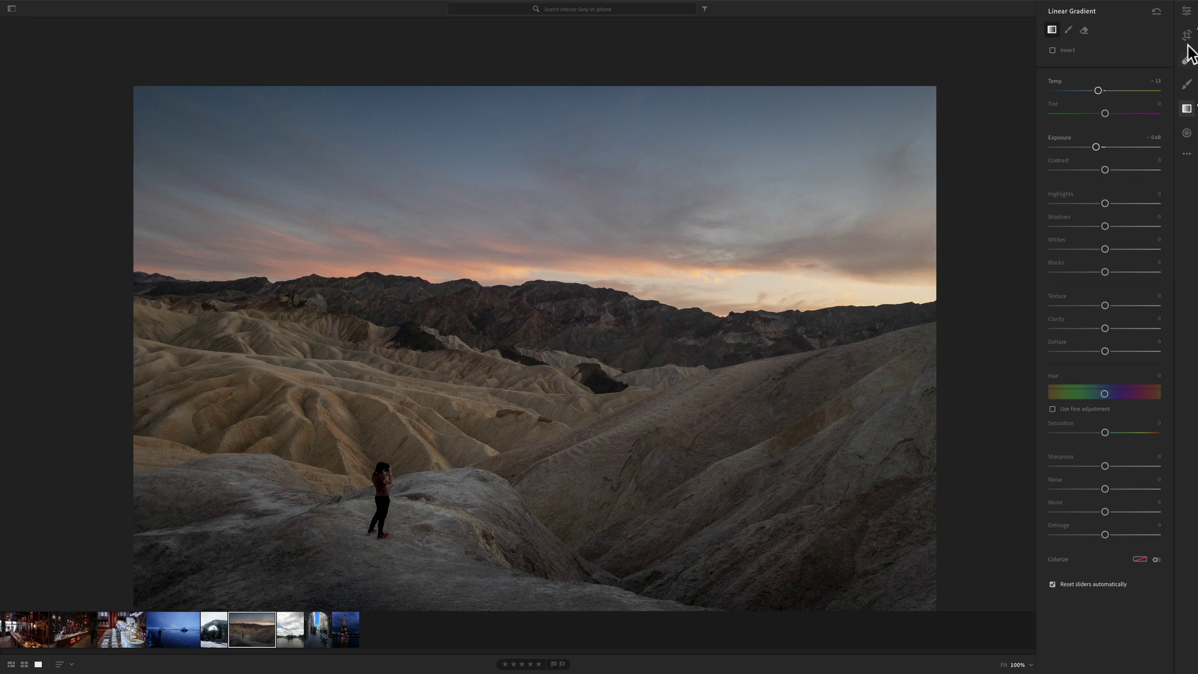
left_click(1187, 11)
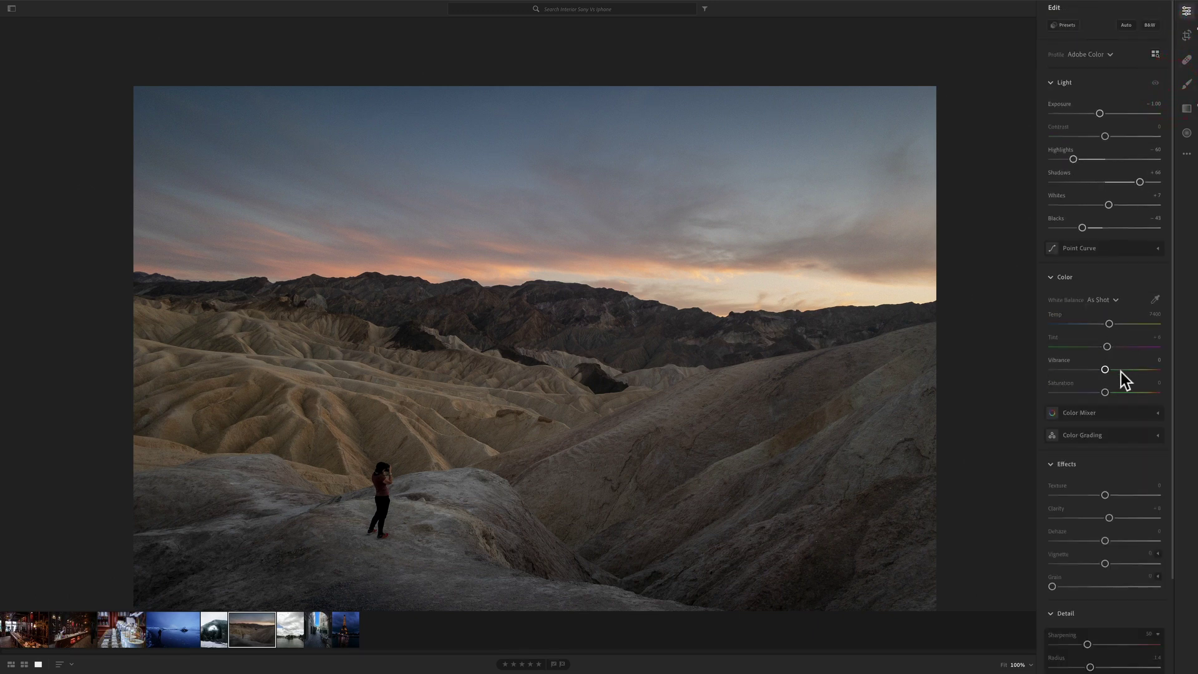
Raise Vibrance to +30, set White Balance to Shade and nudge Tint toward magenta
left_click(1121, 369)
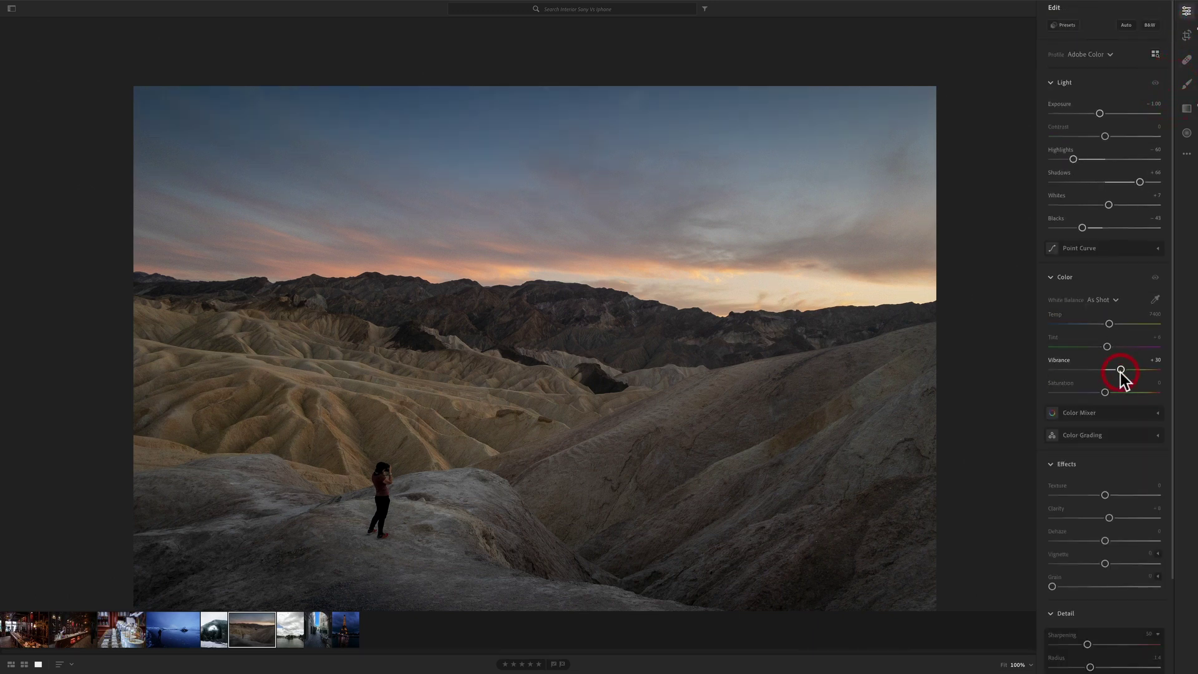
left_click(1117, 300)
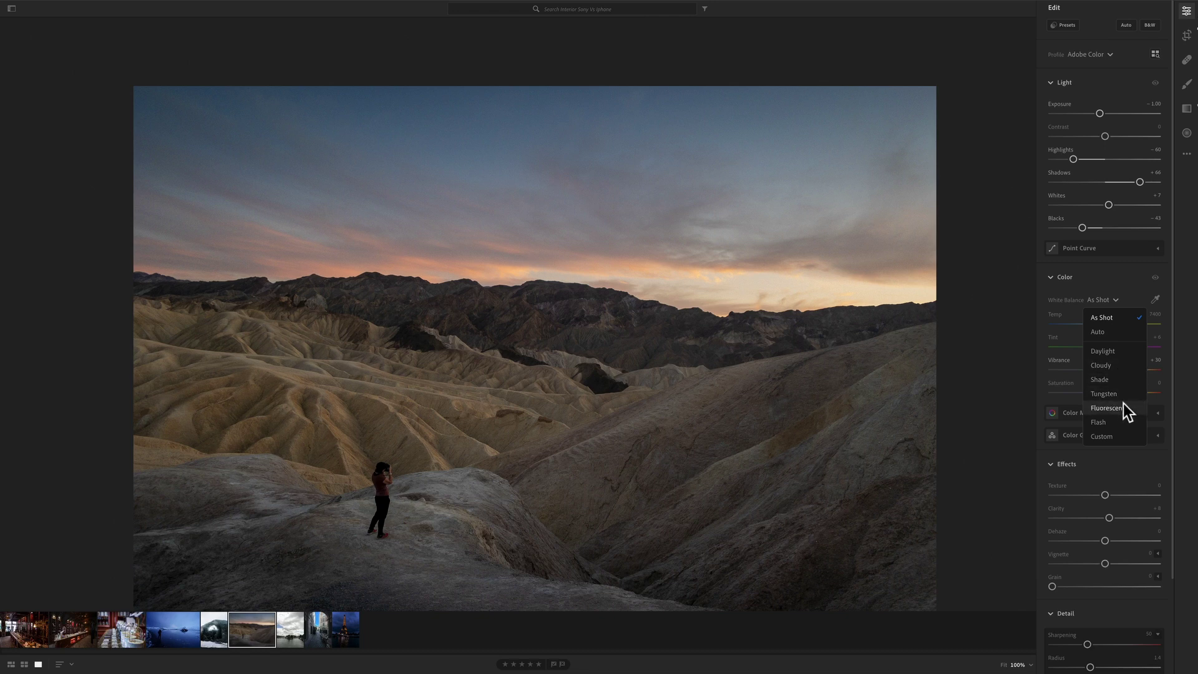
left_click(1119, 381)
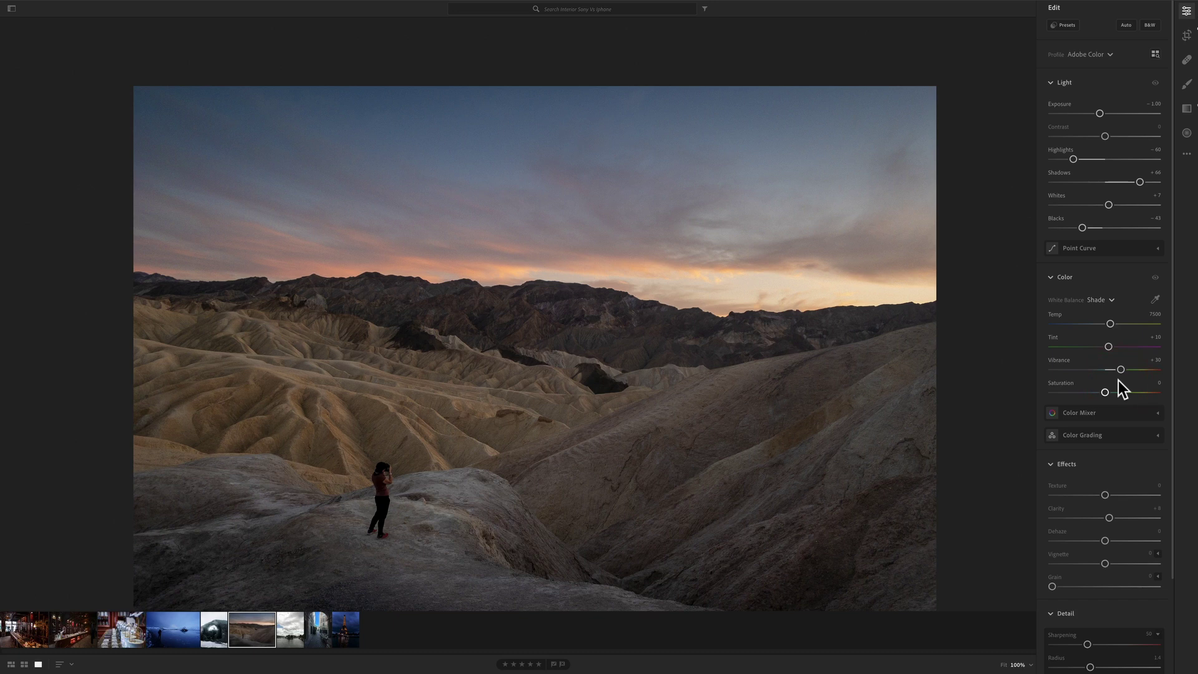
left_click_drag(1108, 347, 1110, 348)
left_click(1059, 665)
Set Contrast +41, Exposure -1.11 and Whites +16 on the desert photo
left_click(1126, 137)
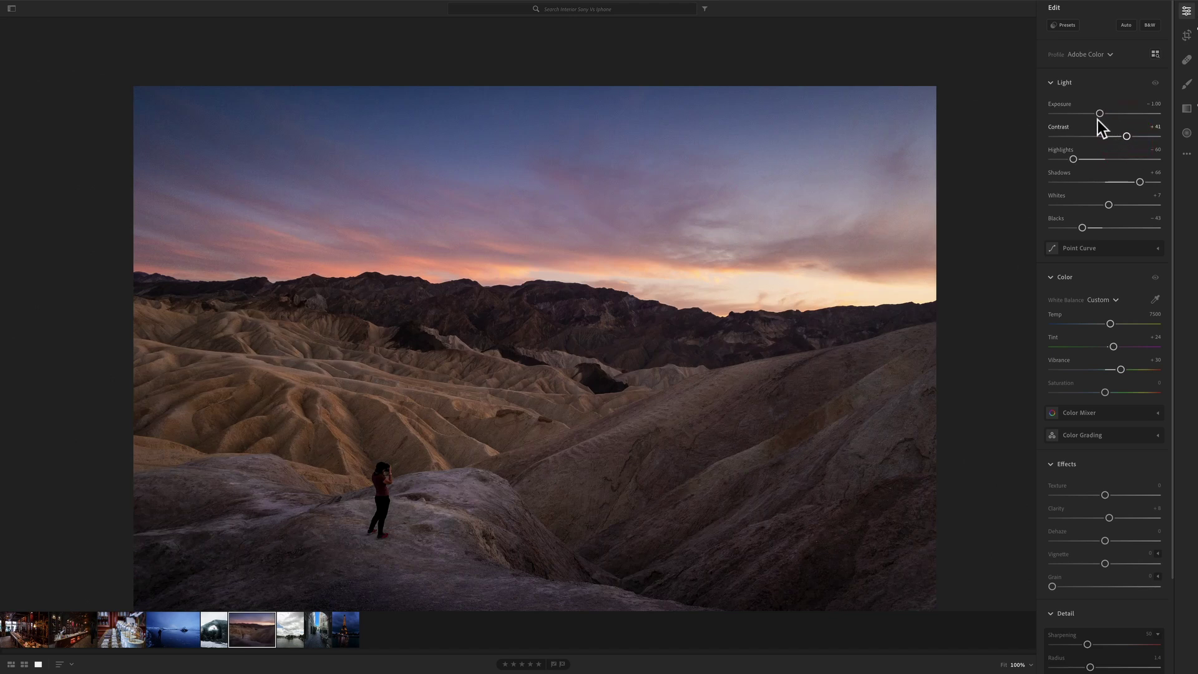
left_click_drag(1099, 114, 1100, 116)
left_click_drag(1109, 206, 1114, 209)
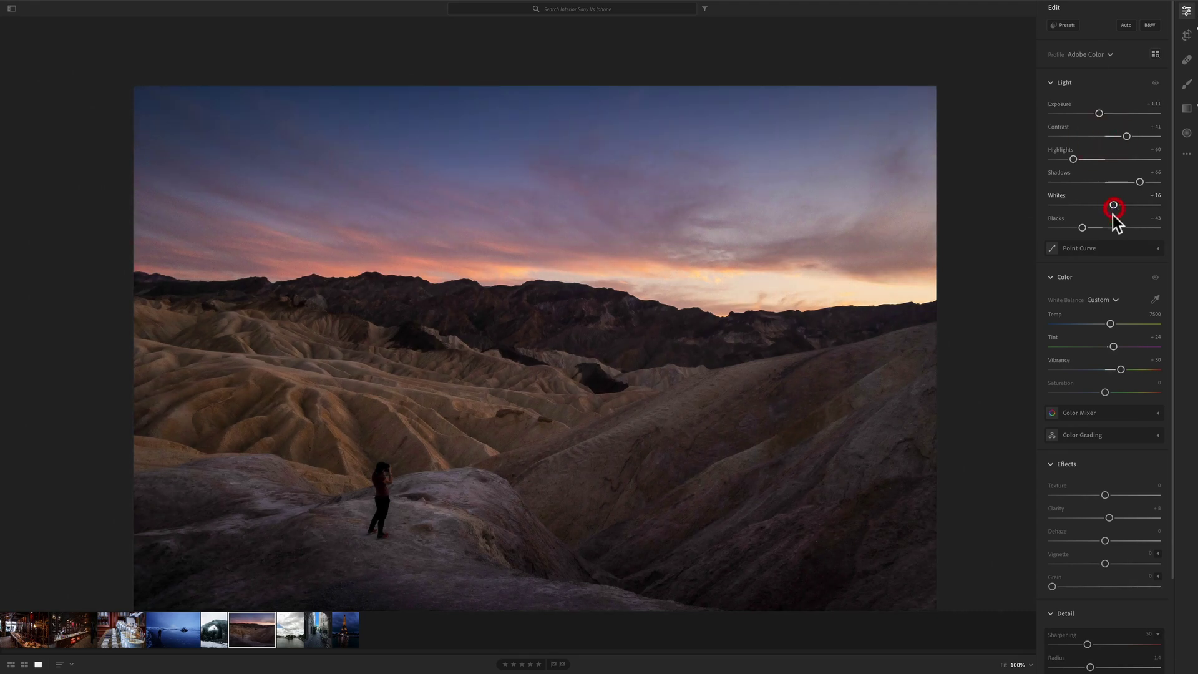
left_click(291, 639)
Convert the Paris photo to black and white and apply the BW Linear Circle Darker preset
left_click(546, 430)
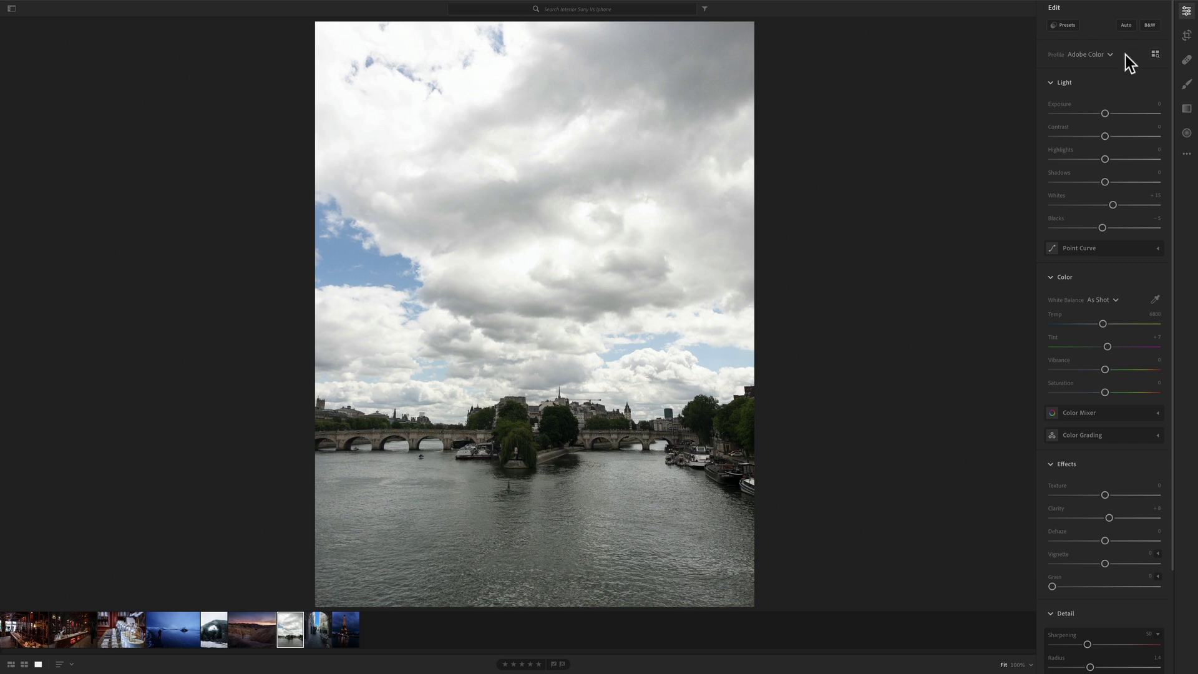
left_click(1149, 26)
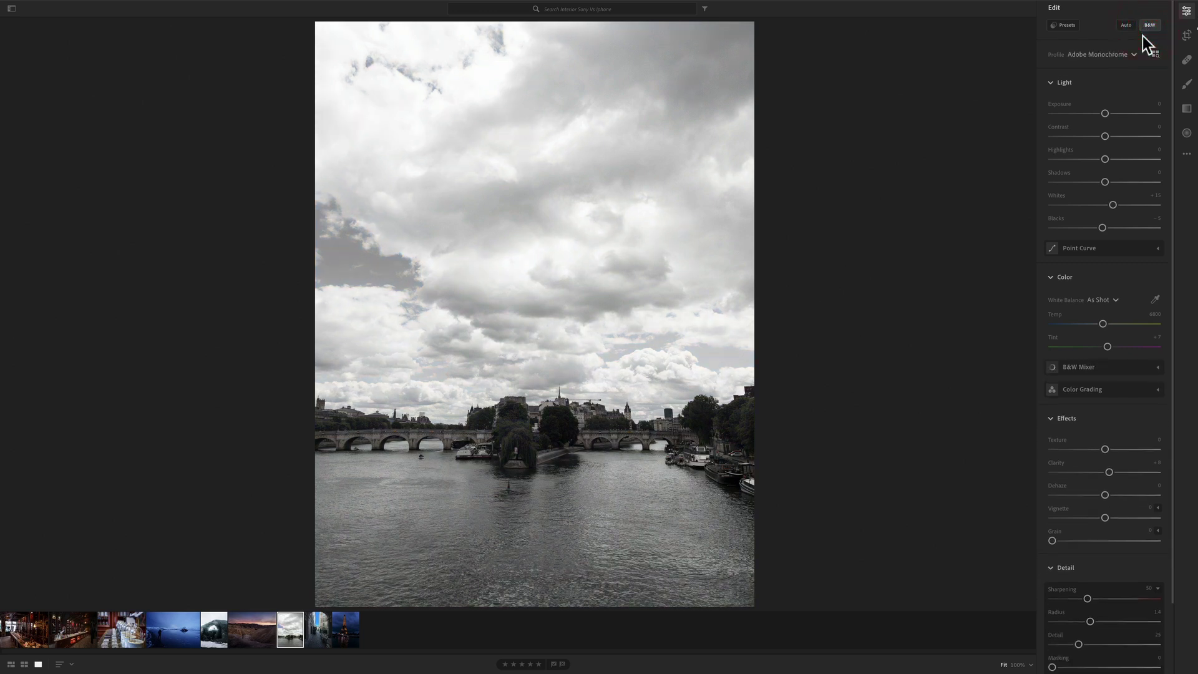
left_click(1064, 25)
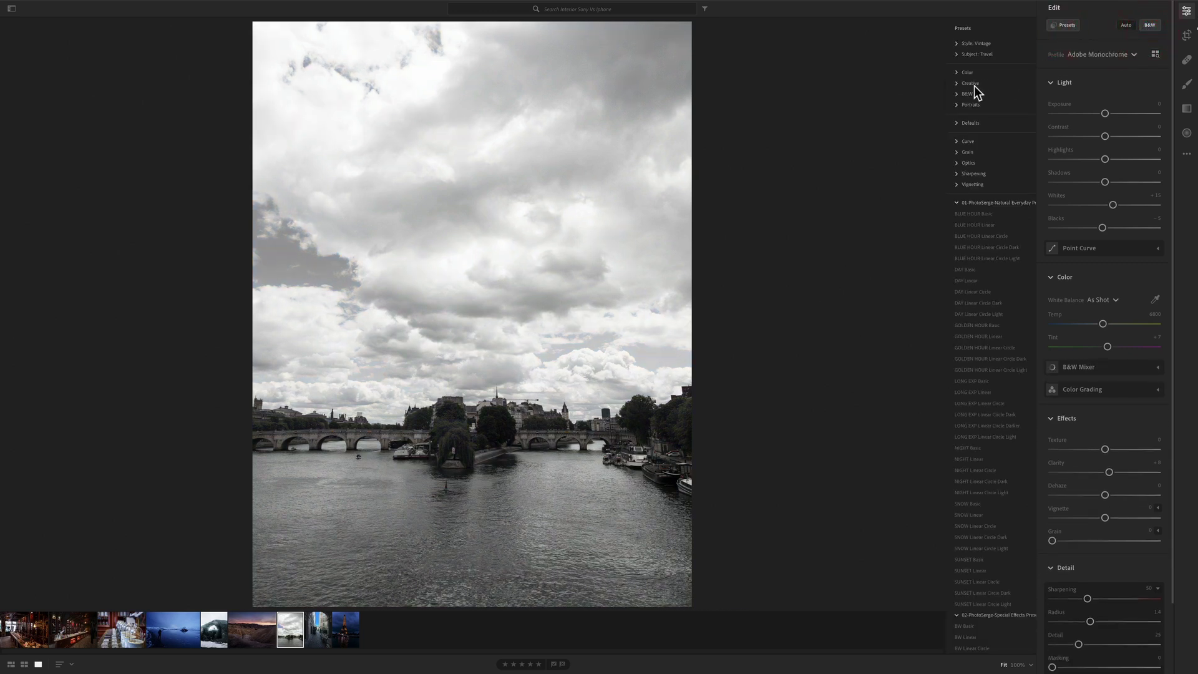
scroll(1009, 300, "down", 4)
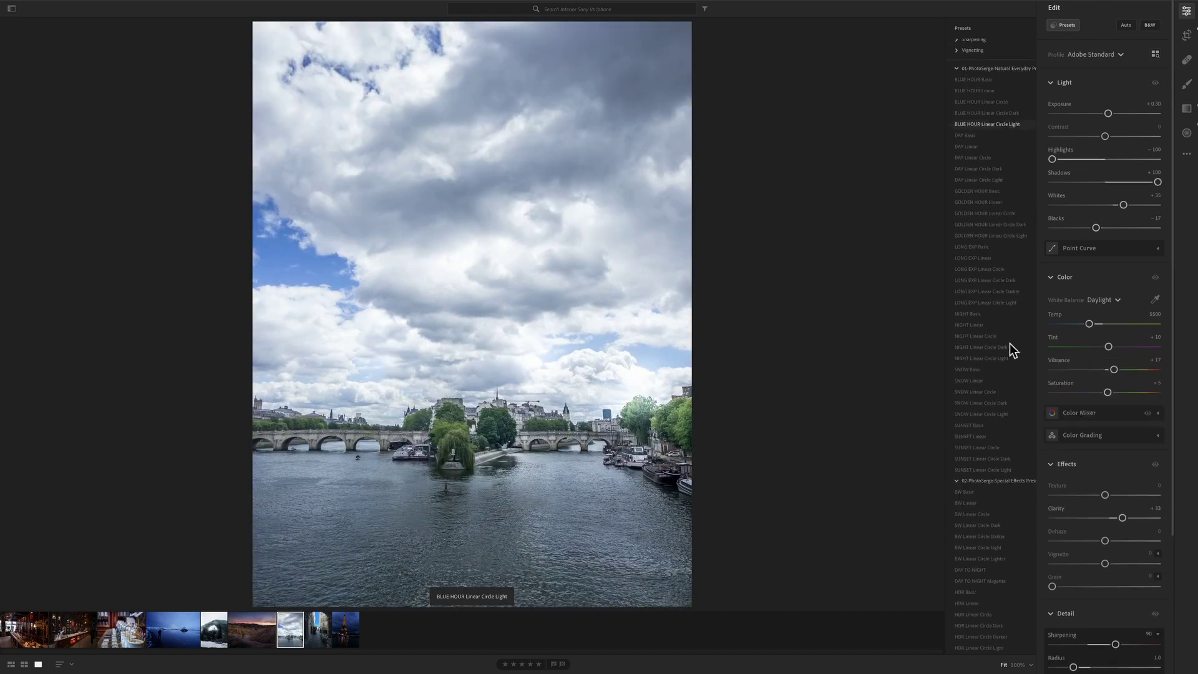
left_click(1002, 534)
left_click(970, 428)
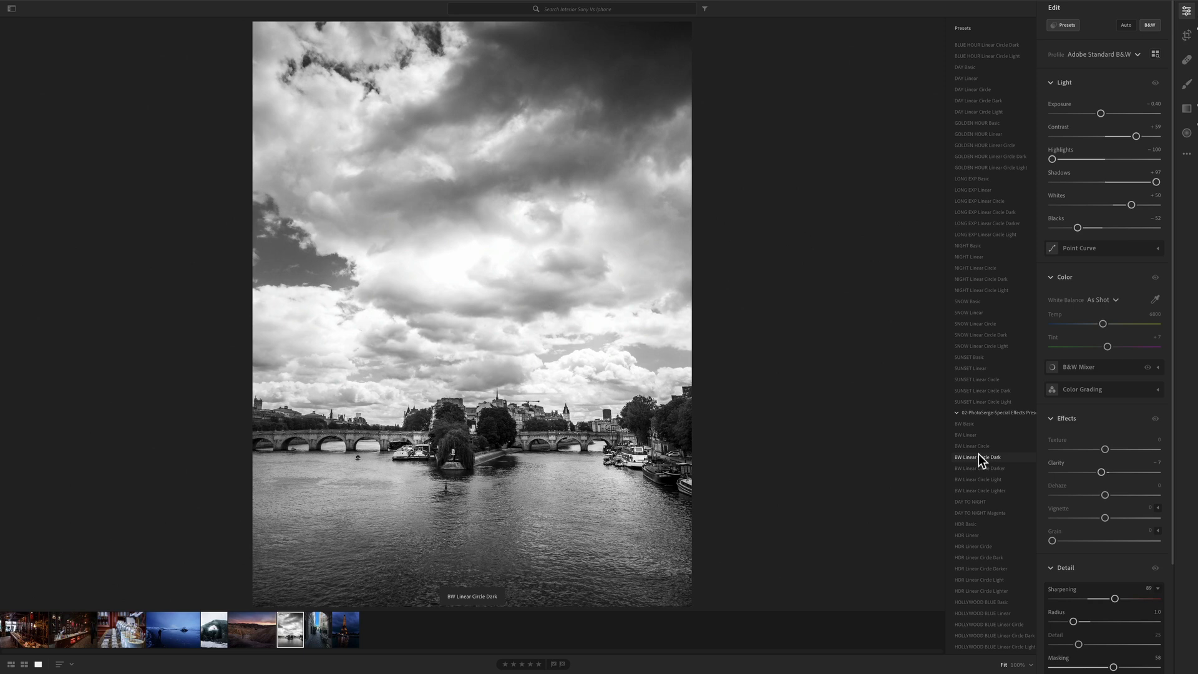
left_click(982, 466)
left_click(984, 480)
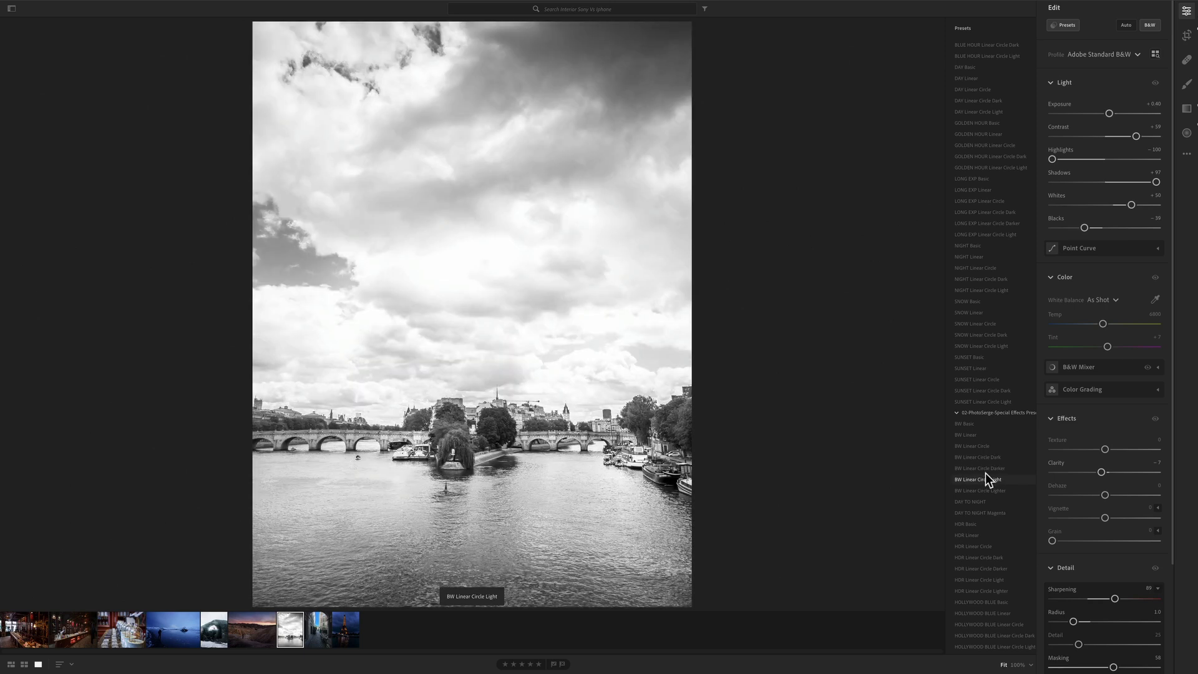
left_click(986, 469)
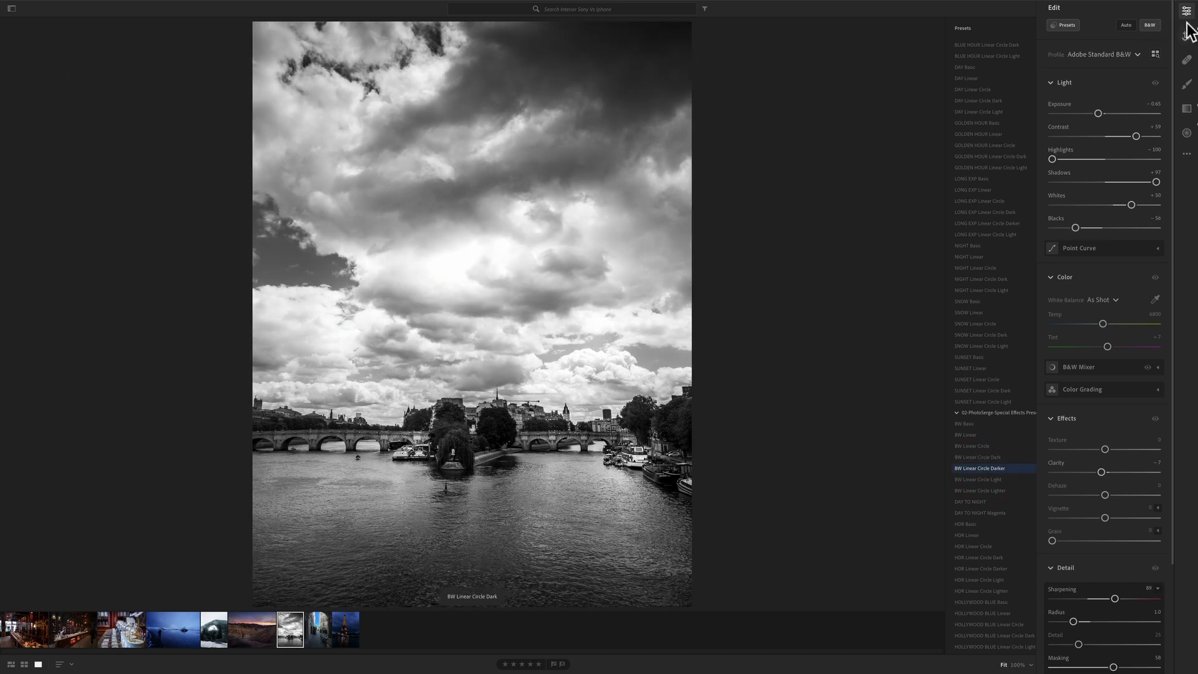
left_click(1060, 26)
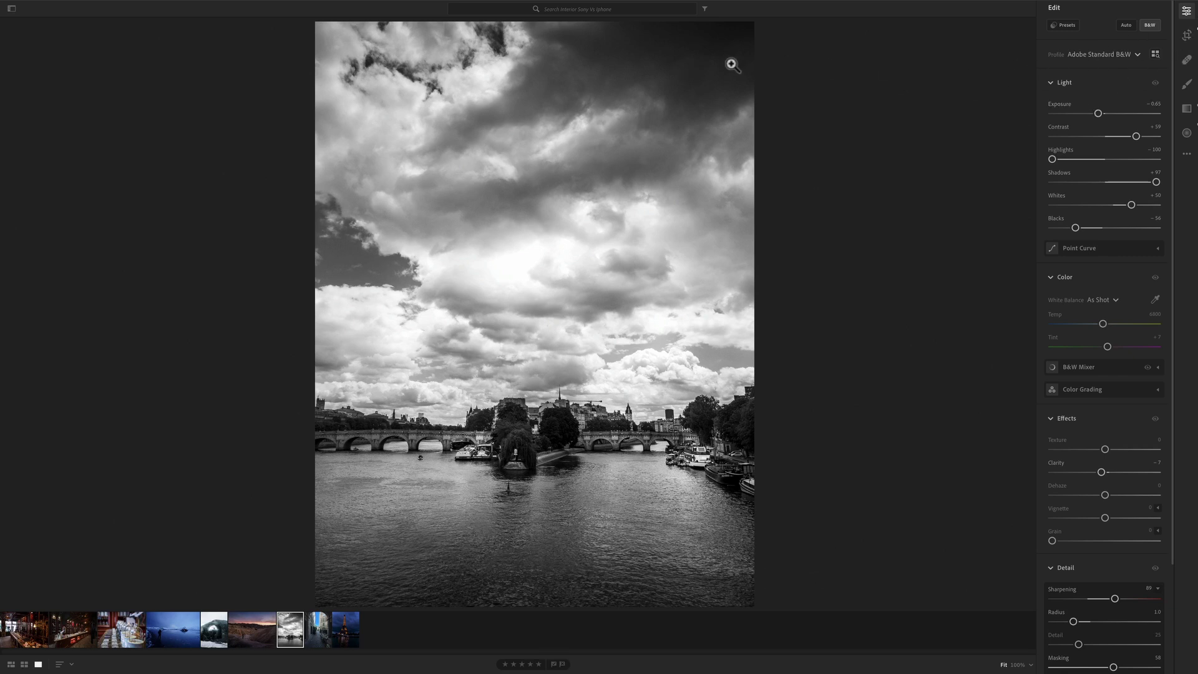
Draw a darkening linear gradient over the sky, pulling its top down to mid-sky
left_click(1187, 108)
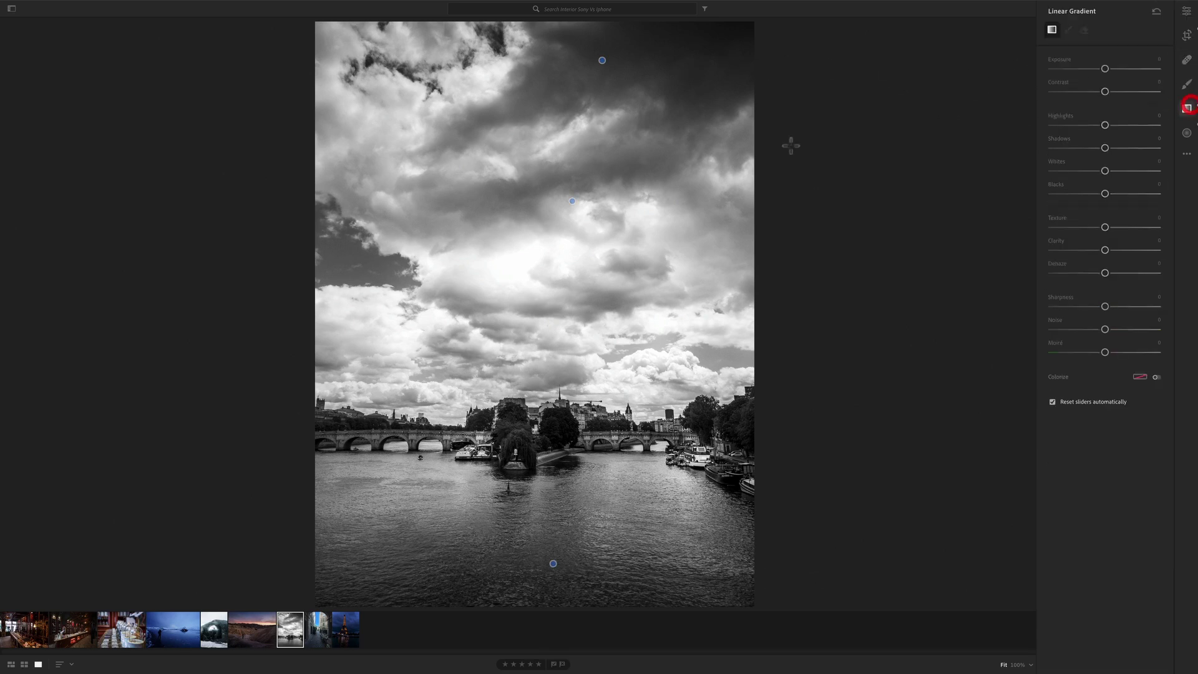
left_click_drag(564, 202, 577, 364)
left_click(577, 362)
left_click_drag(602, 60, 604, 172)
Replace the bottom gradient with a new one drawn over the river
left_click(553, 563)
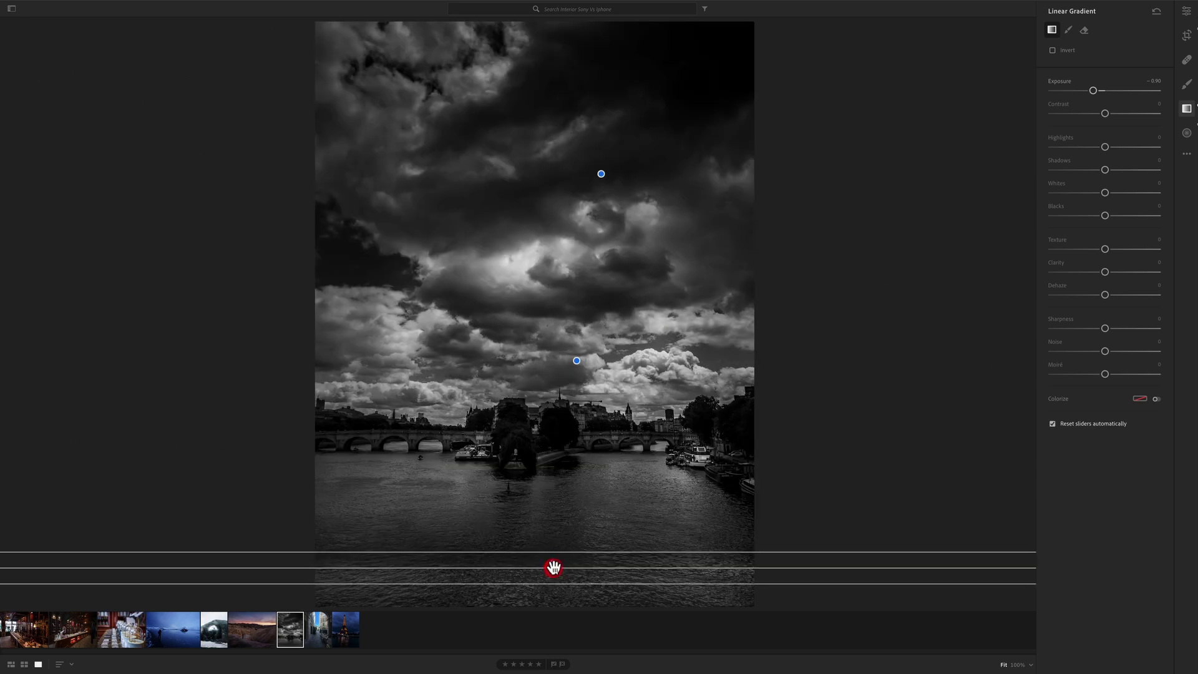
key("Delete")
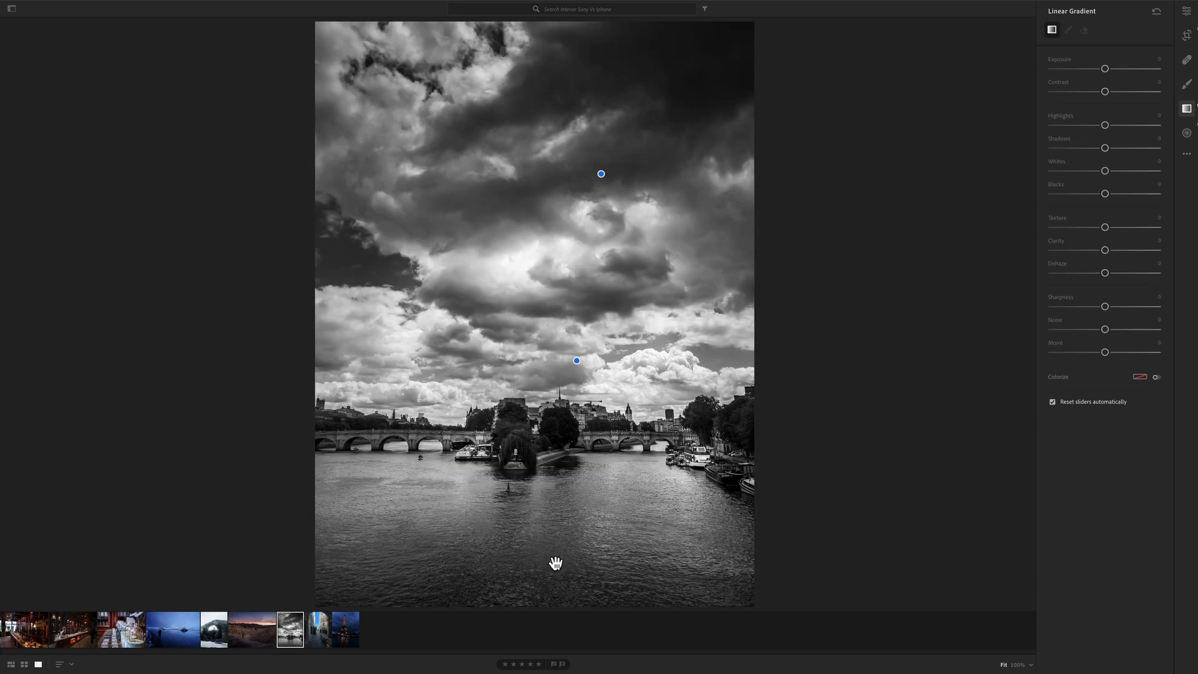
left_click_drag(554, 563, 550, 523)
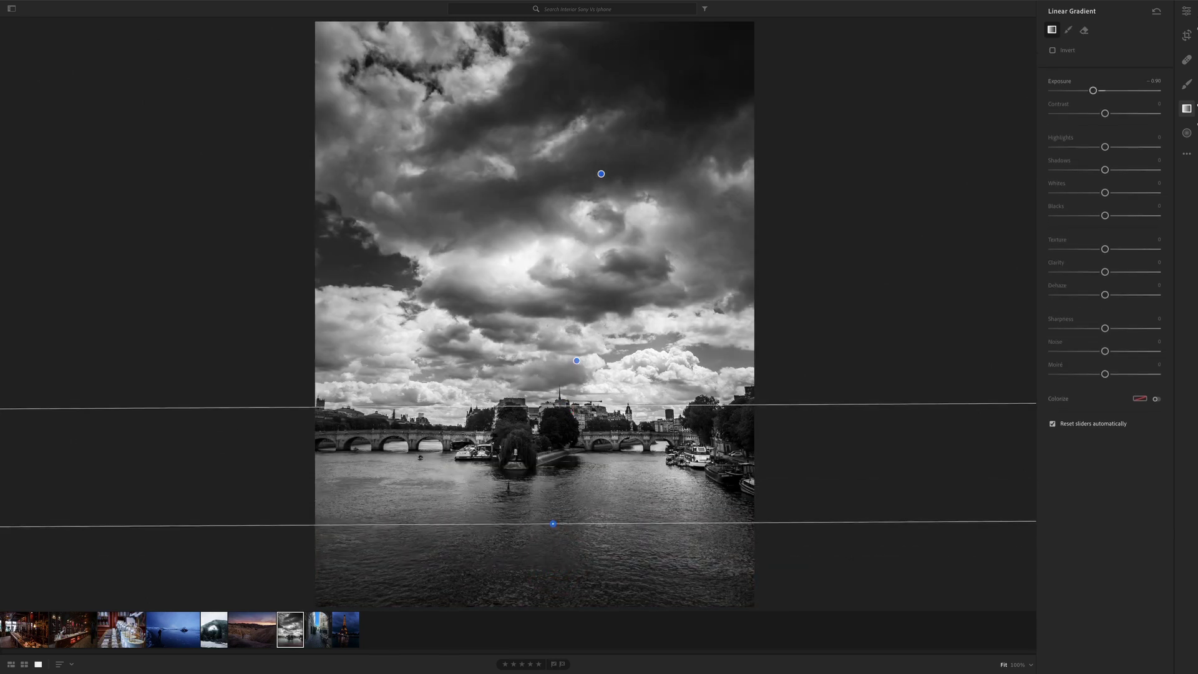
left_click(1184, 10)
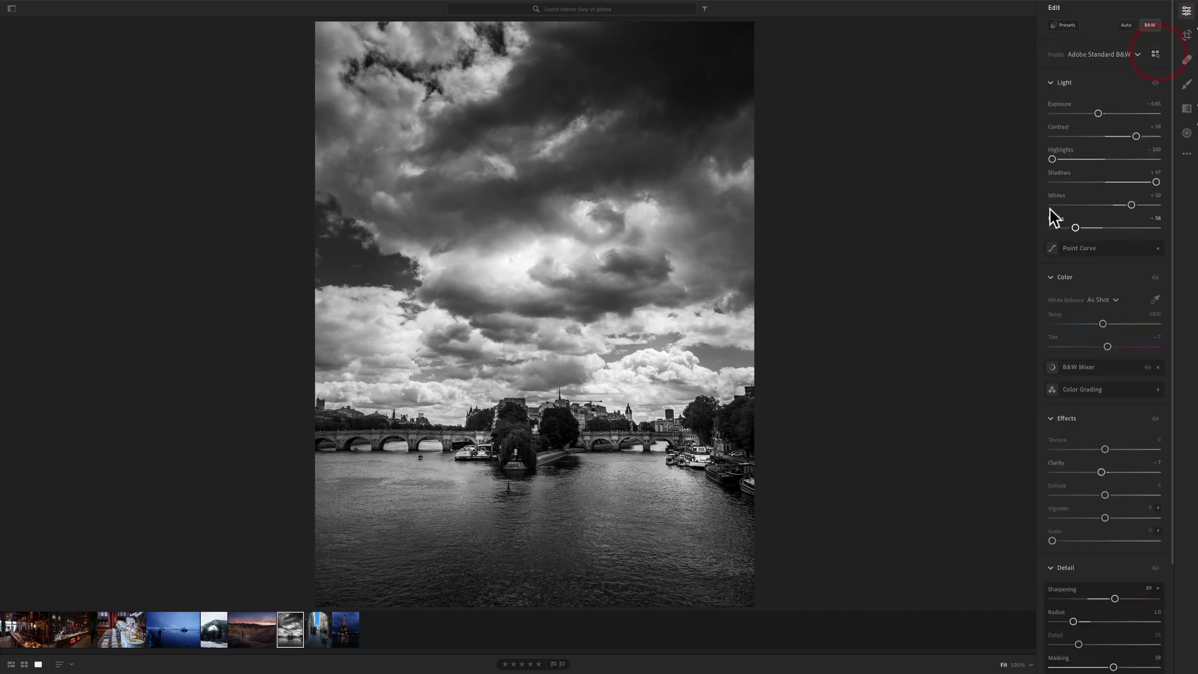
Lower the Paris photo's overall Exposure to -0.93
left_click_drag(1098, 114, 1099, 114)
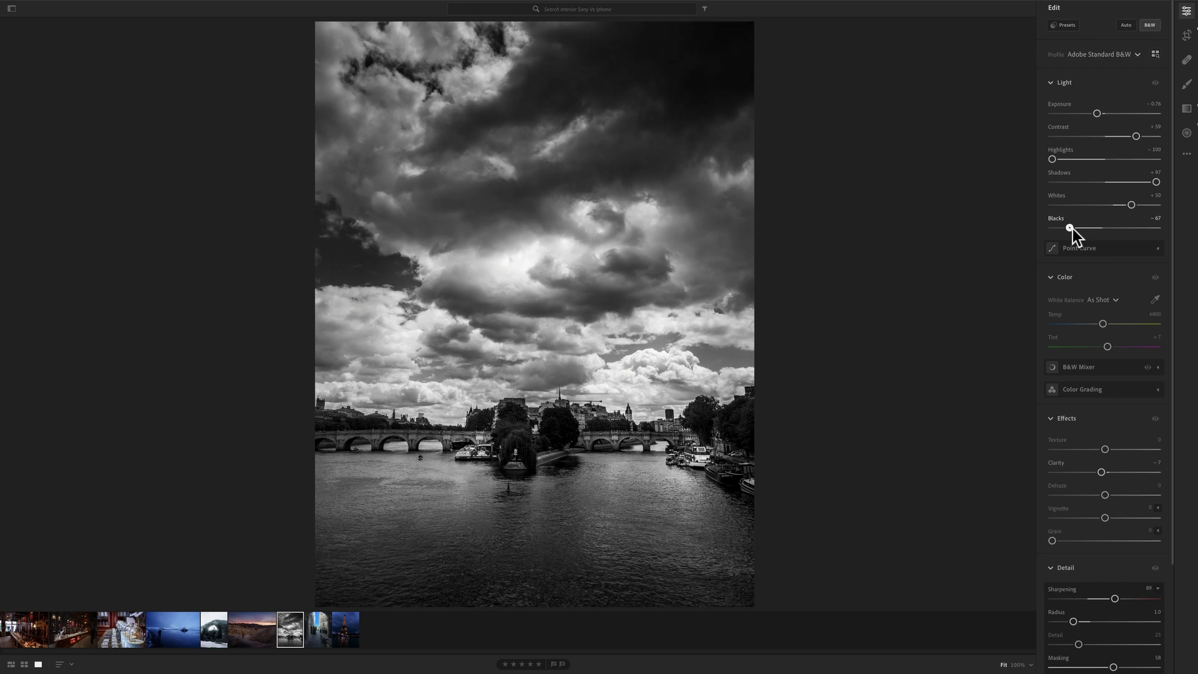